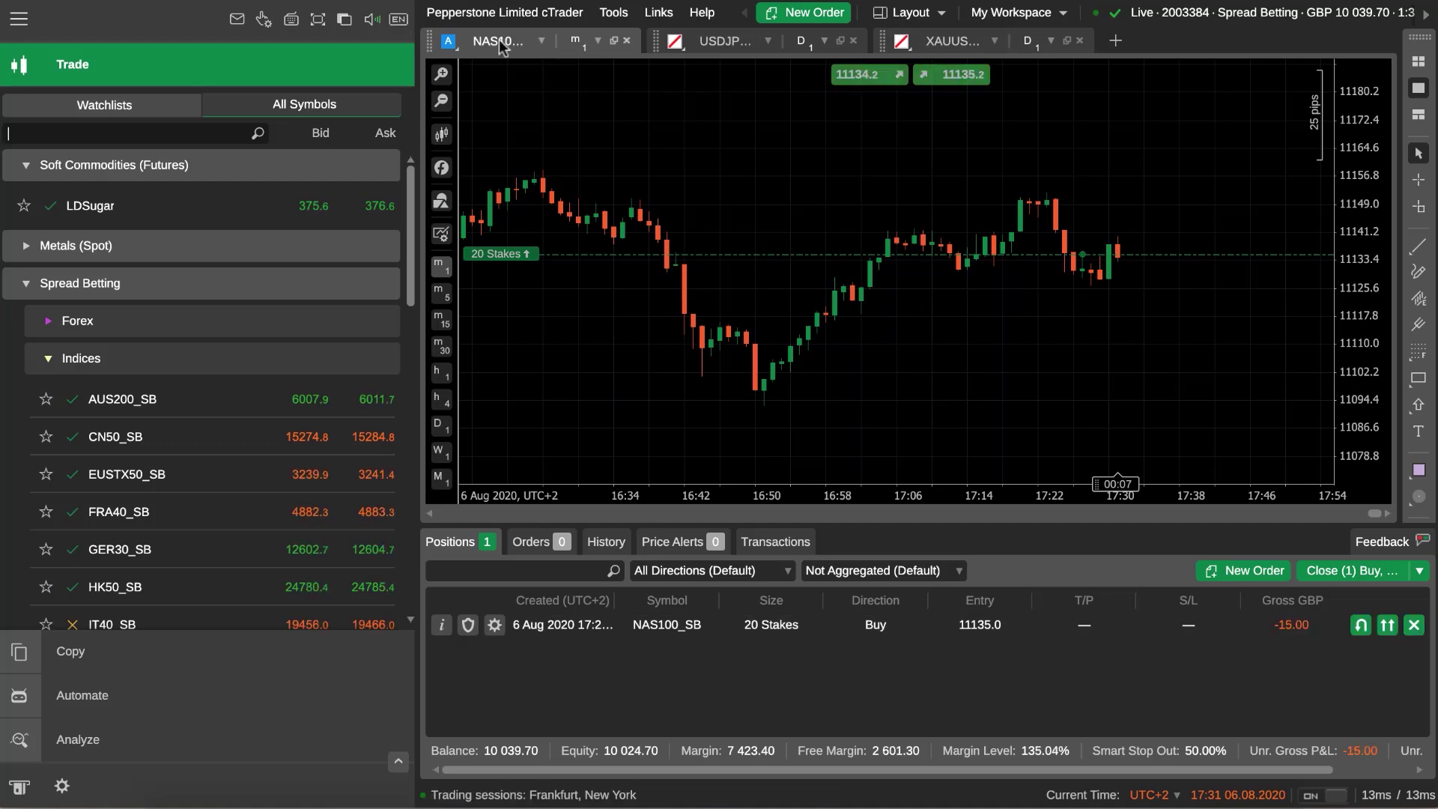
Collapse the side trading panel, then toggle Trade Watch (Bottom) off and back on.
{"action": "left_click", "coordinate": [19, 19]}
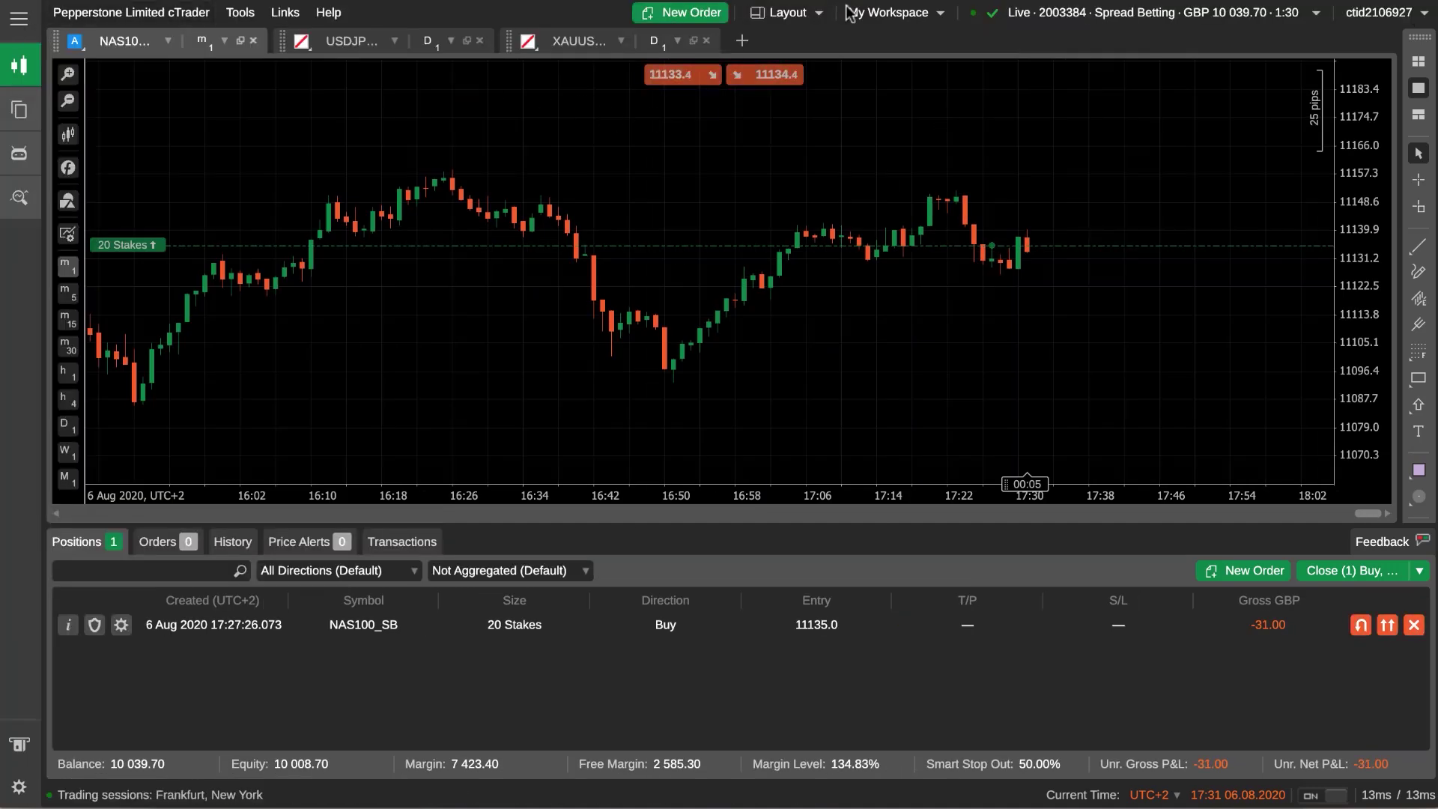
{"action": "left_click", "coordinate": [786, 12]}
{"action": "left_click", "coordinate": [760, 131]}
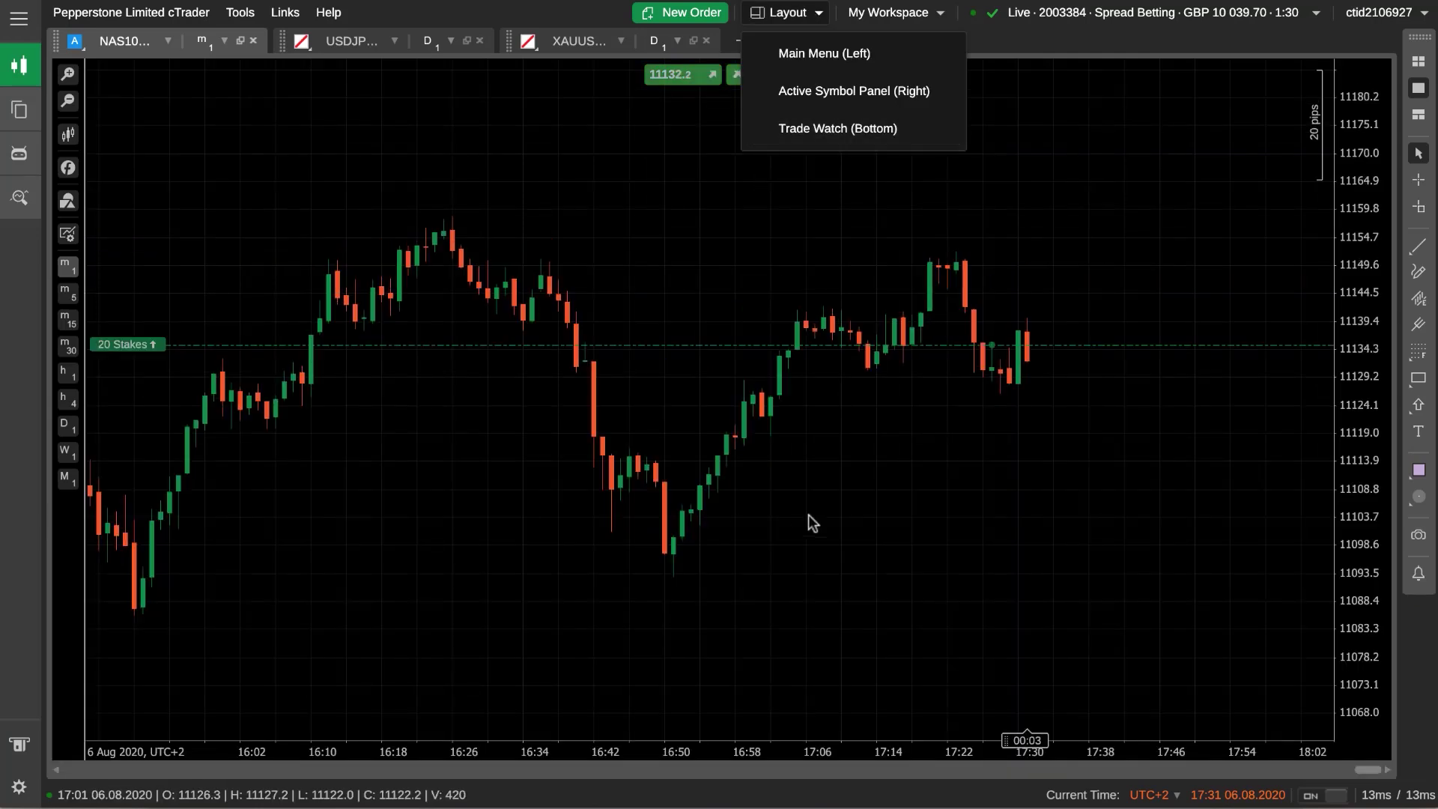
{"action": "left_click", "coordinate": [780, 18]}
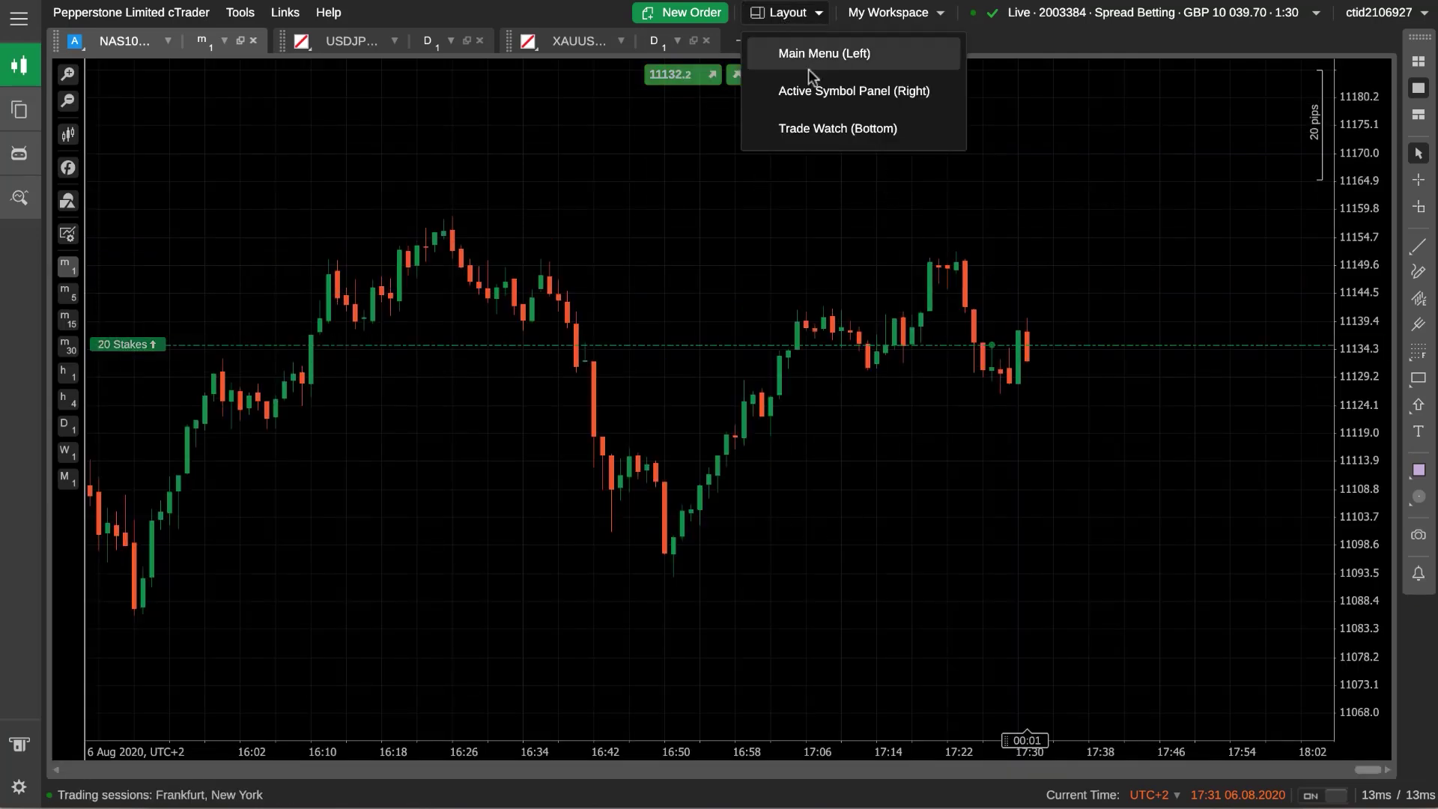
{"action": "left_click", "coordinate": [827, 120]}
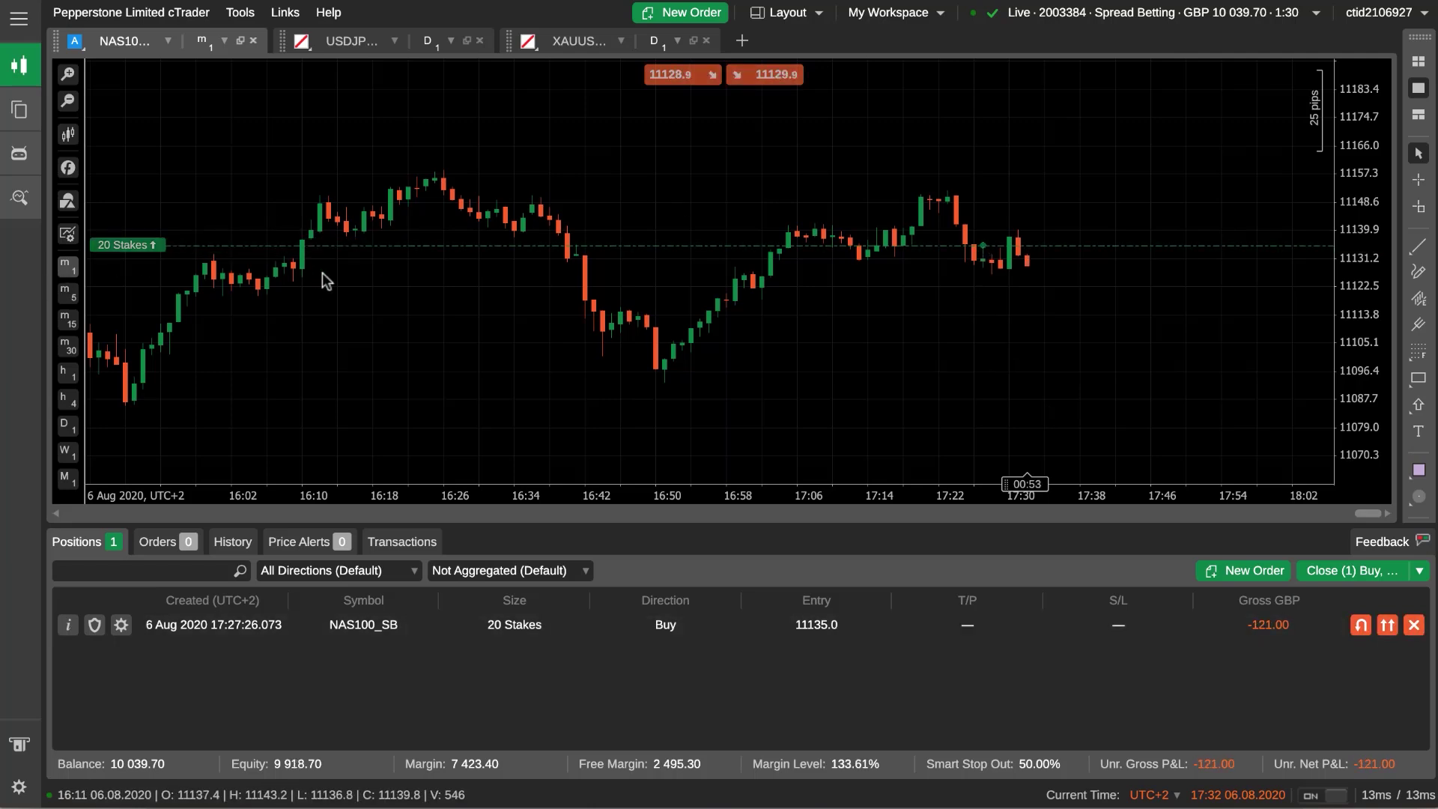
Untick Trade Watch (Bottom) in the Layout menu so the NAS100 chart fills the window.
{"action": "mouse_move", "coordinate": [335, 245]}
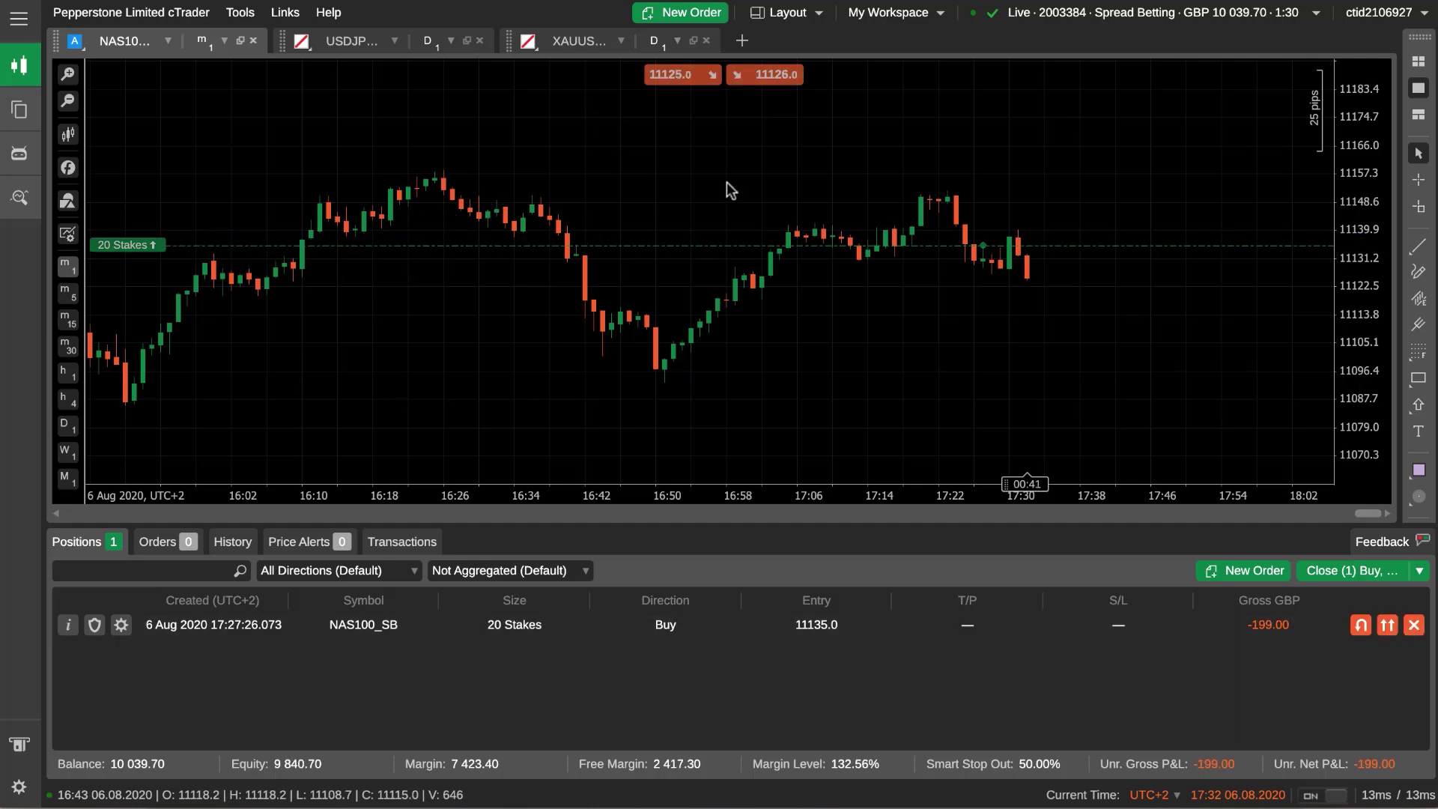
{"action": "left_click", "coordinate": [806, 14]}
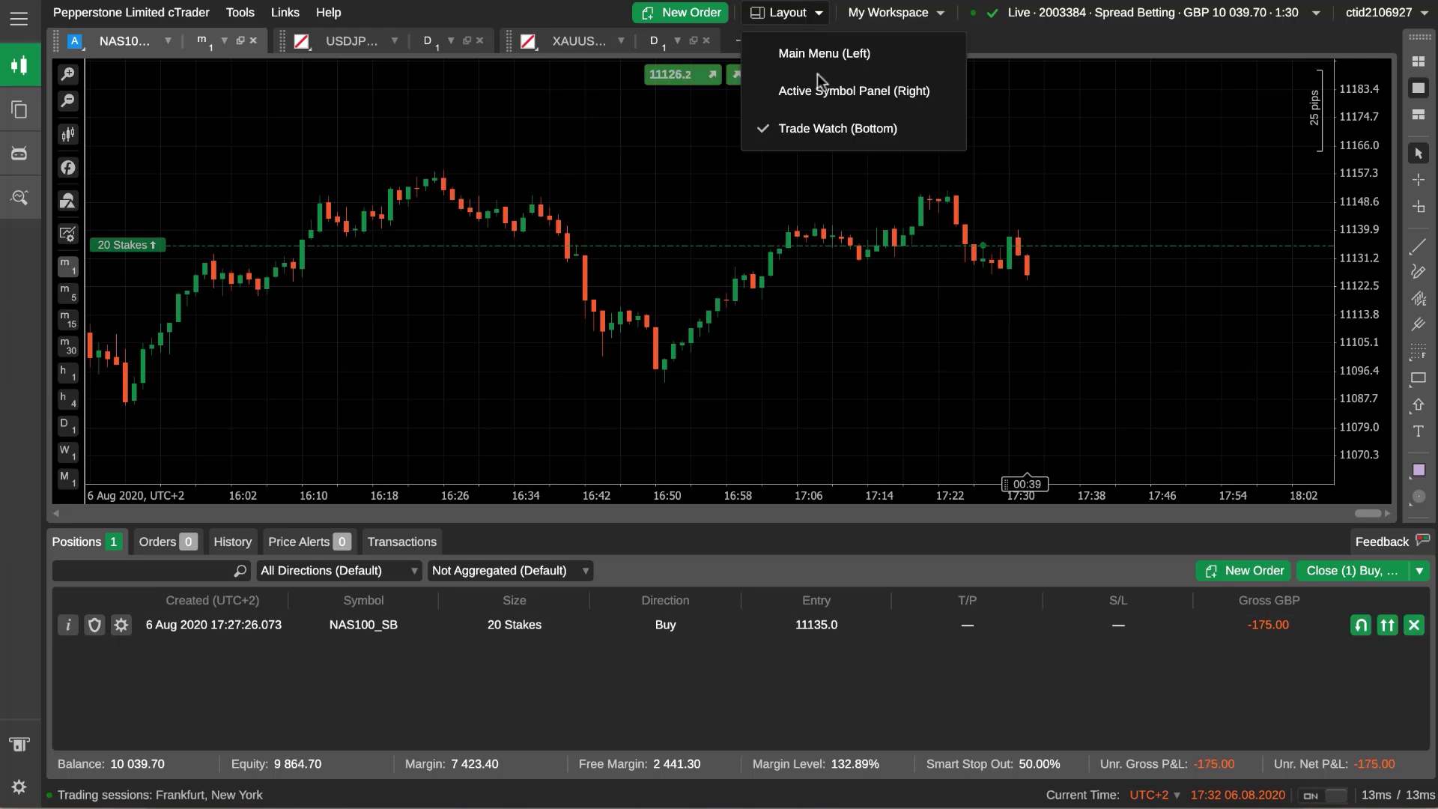
{"action": "left_click", "coordinate": [820, 119]}
{"action": "left_click", "coordinate": [941, 436]}
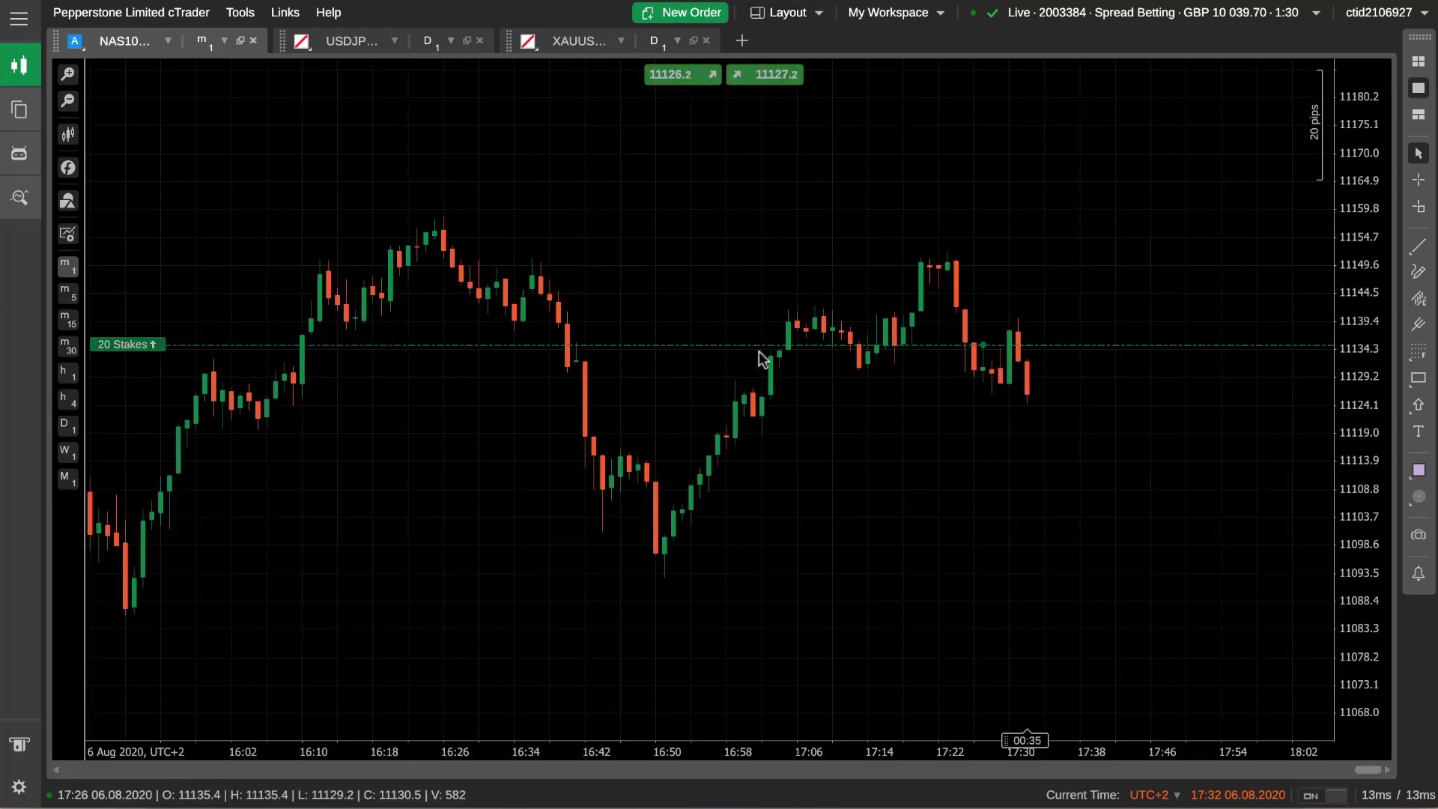
{"action": "mouse_move", "coordinate": [166, 365]}
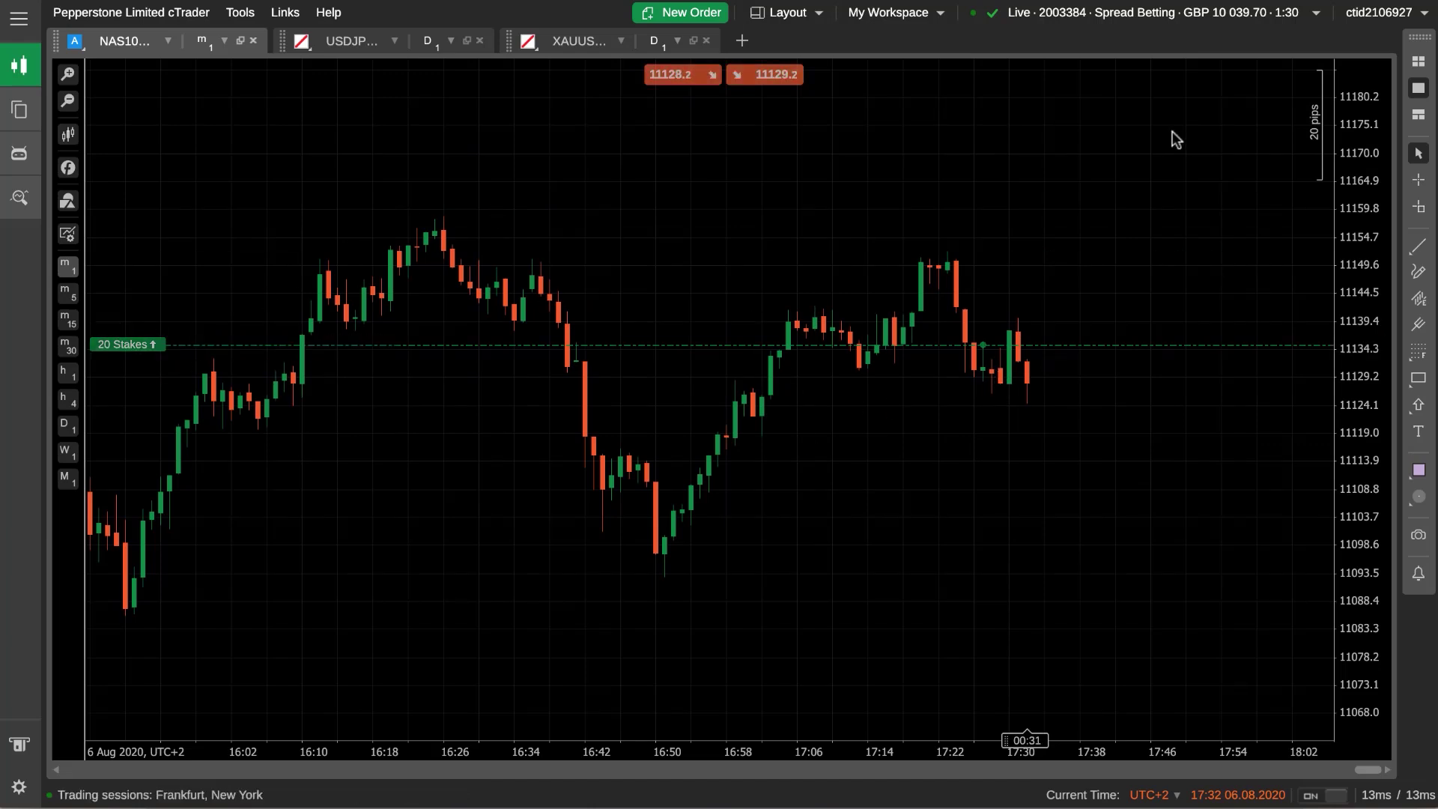
Untick Positions under the chart's Viewing Options to hide the position line.
{"action": "right_click", "coordinate": [1129, 143]}
{"action": "mouse_move", "coordinate": [1194, 591]}
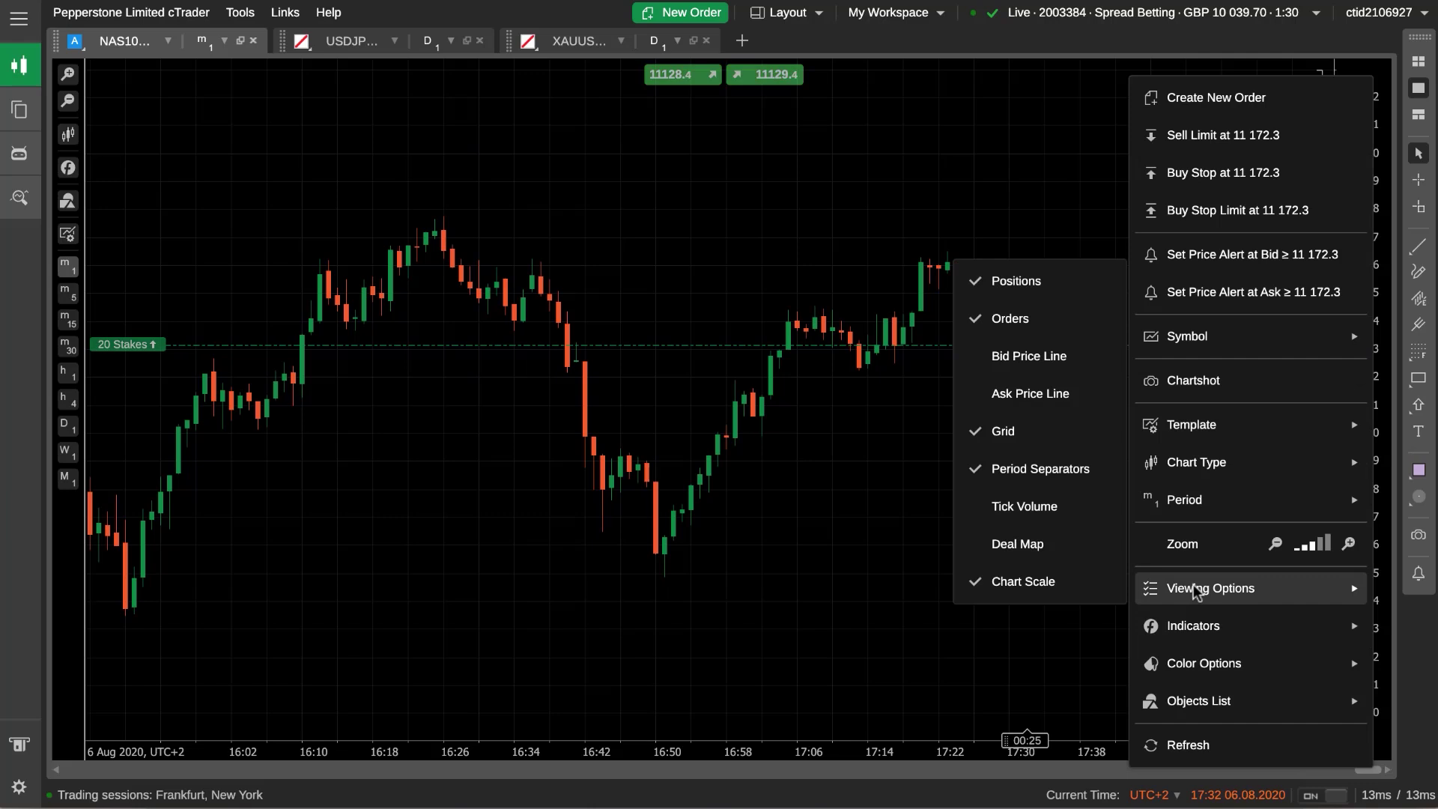
{"action": "left_click", "coordinate": [1049, 289]}
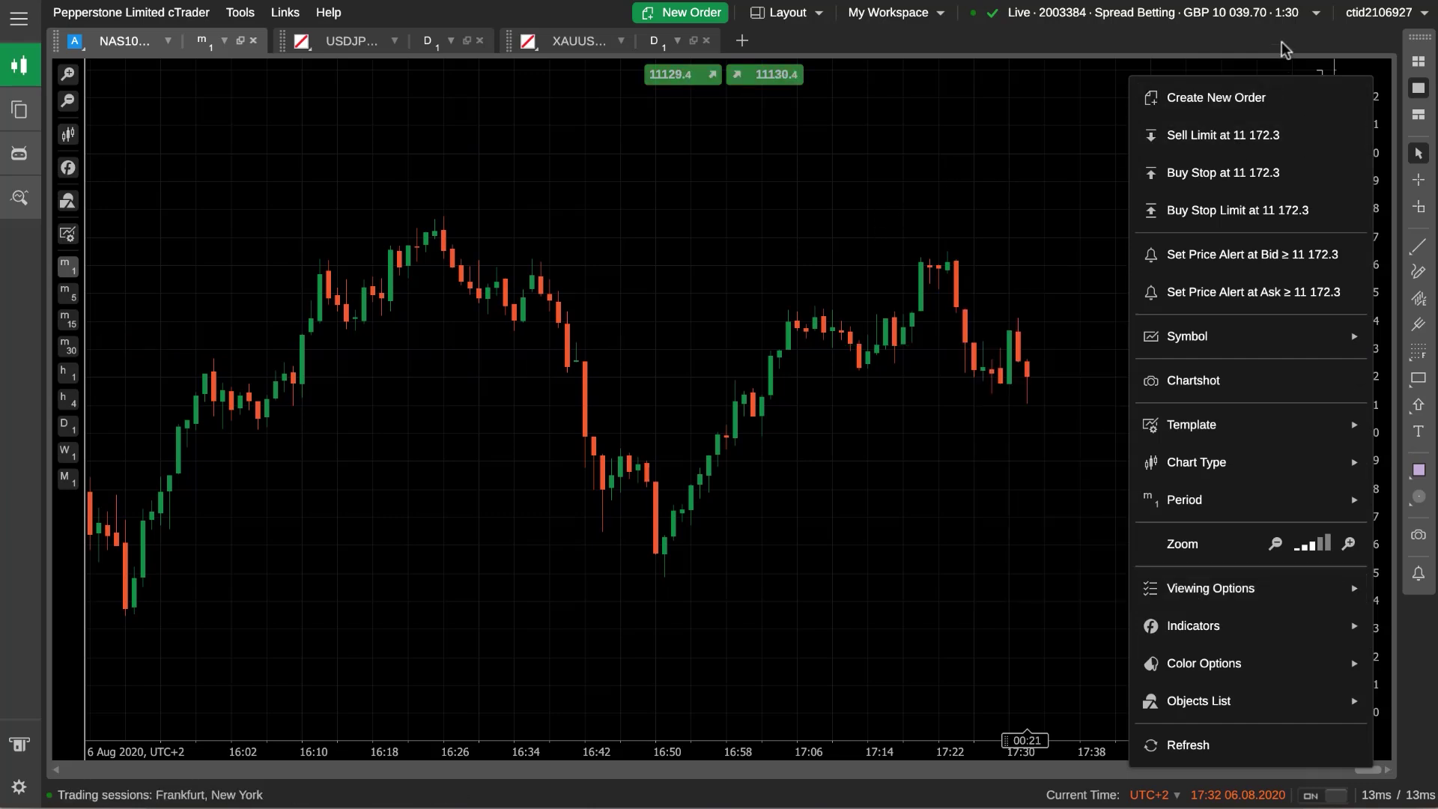
{"action": "left_click", "coordinate": [929, 185]}
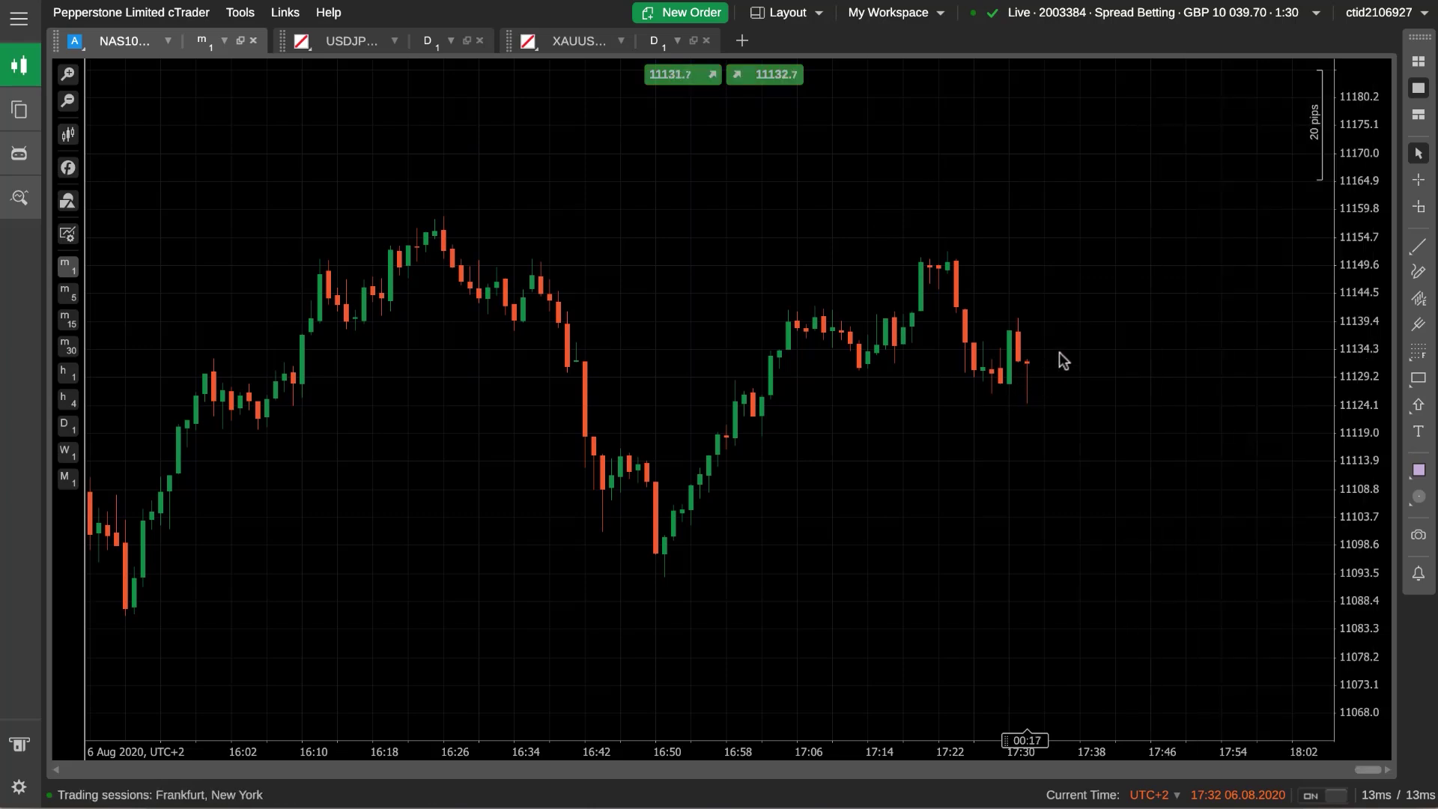
Re-enable Positions to show the 20 Stakes line, then switch on Deal Map.
{"action": "right_click", "coordinate": [1082, 308]}
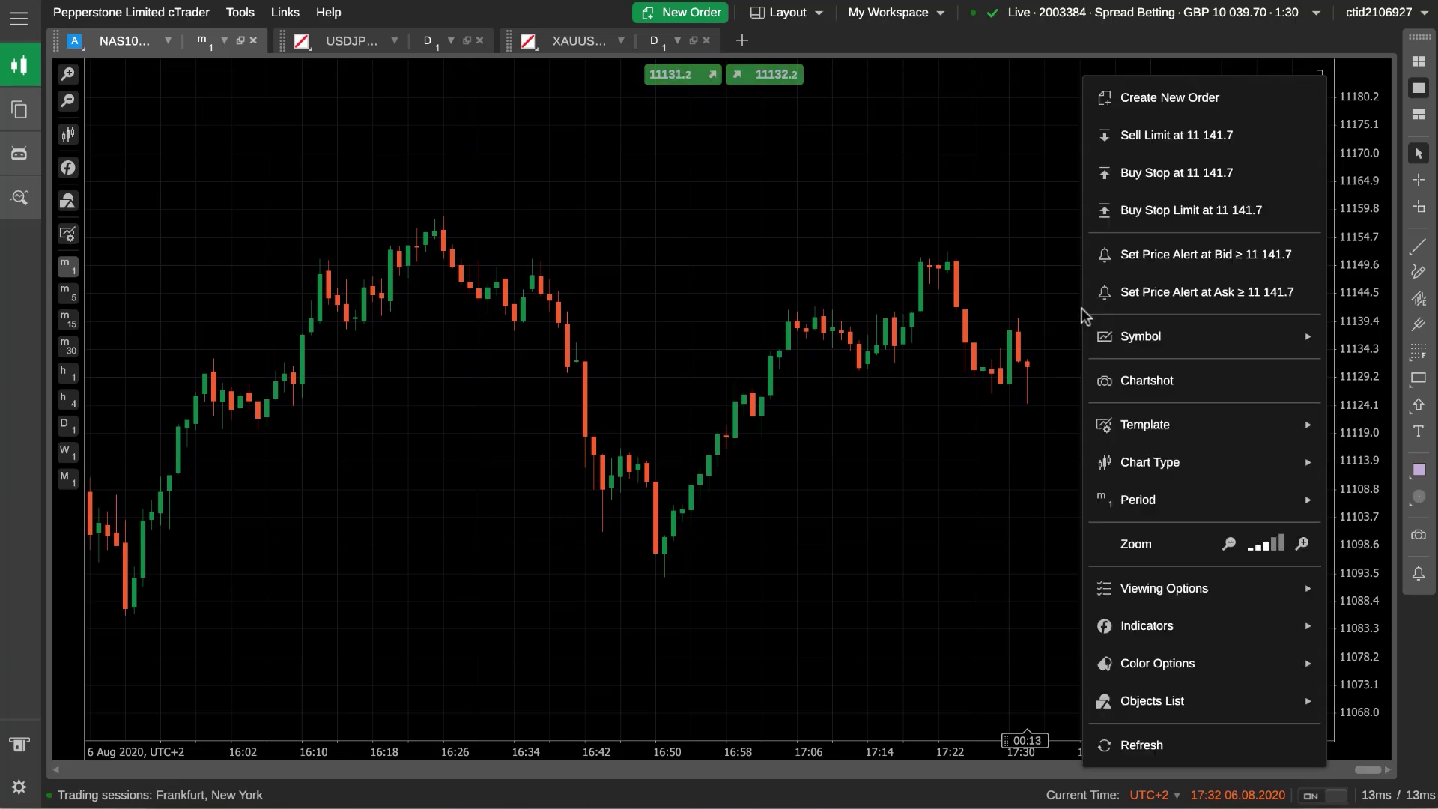
{"action": "mouse_move", "coordinate": [1150, 594]}
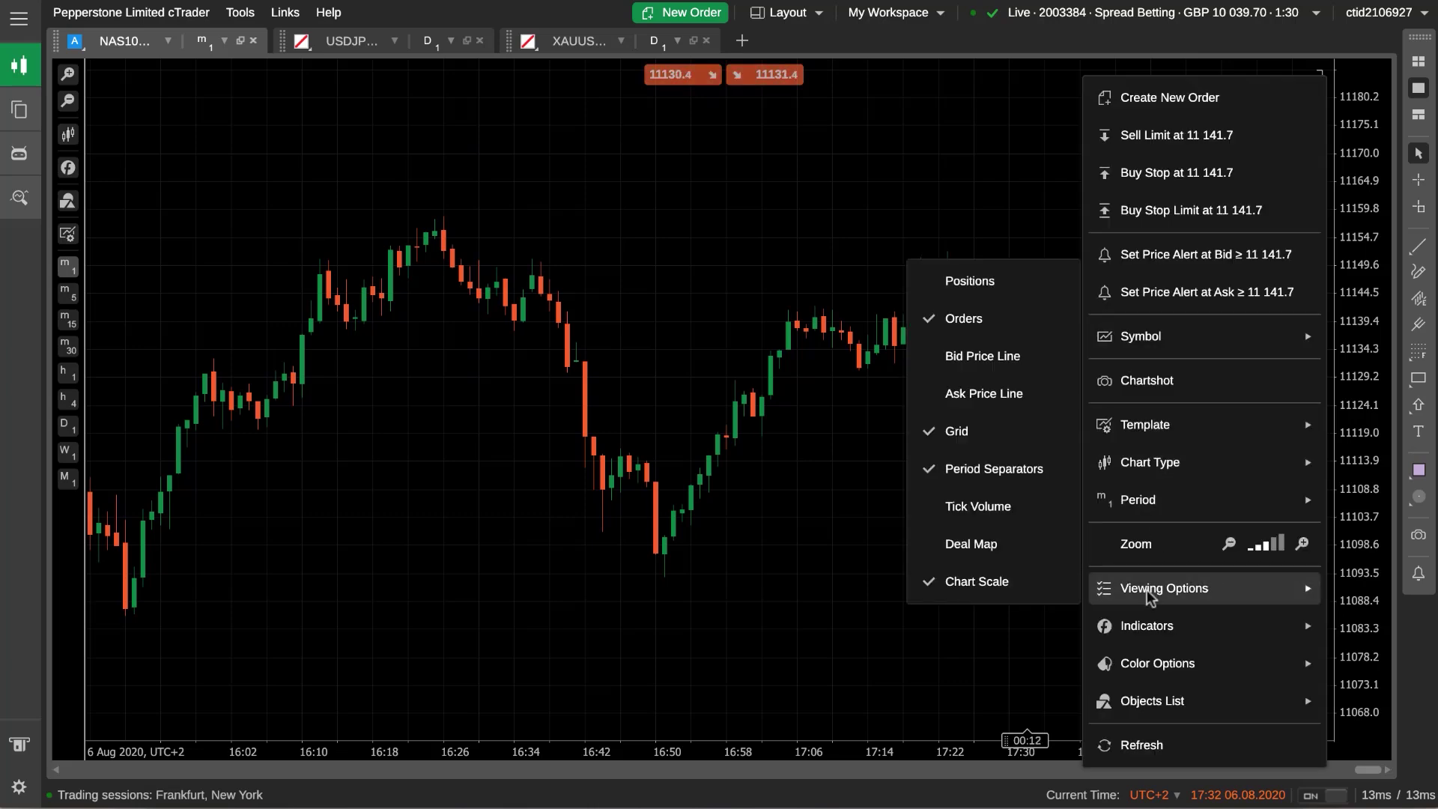
{"action": "left_click", "coordinate": [1022, 291]}
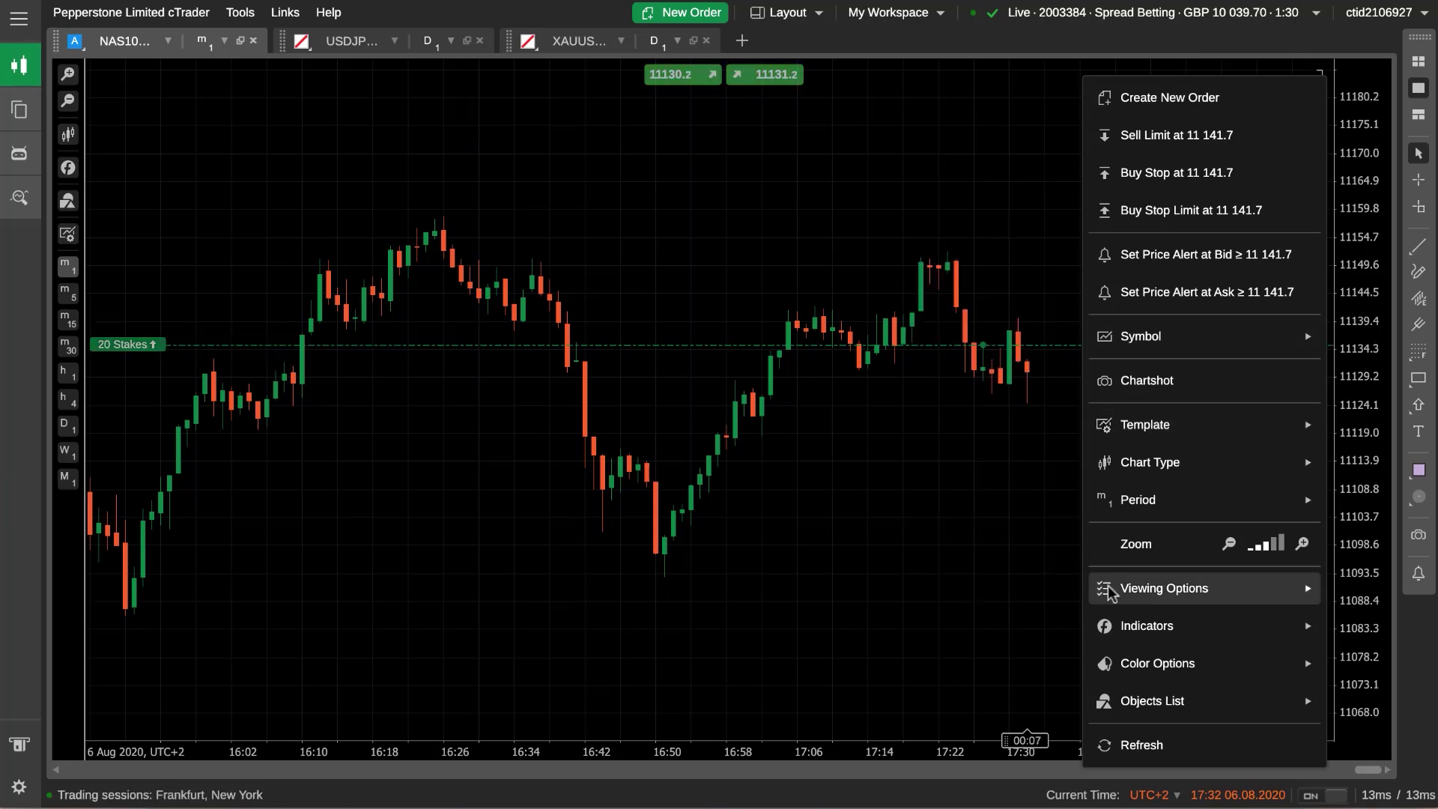
{"action": "mouse_move", "coordinate": [1153, 589]}
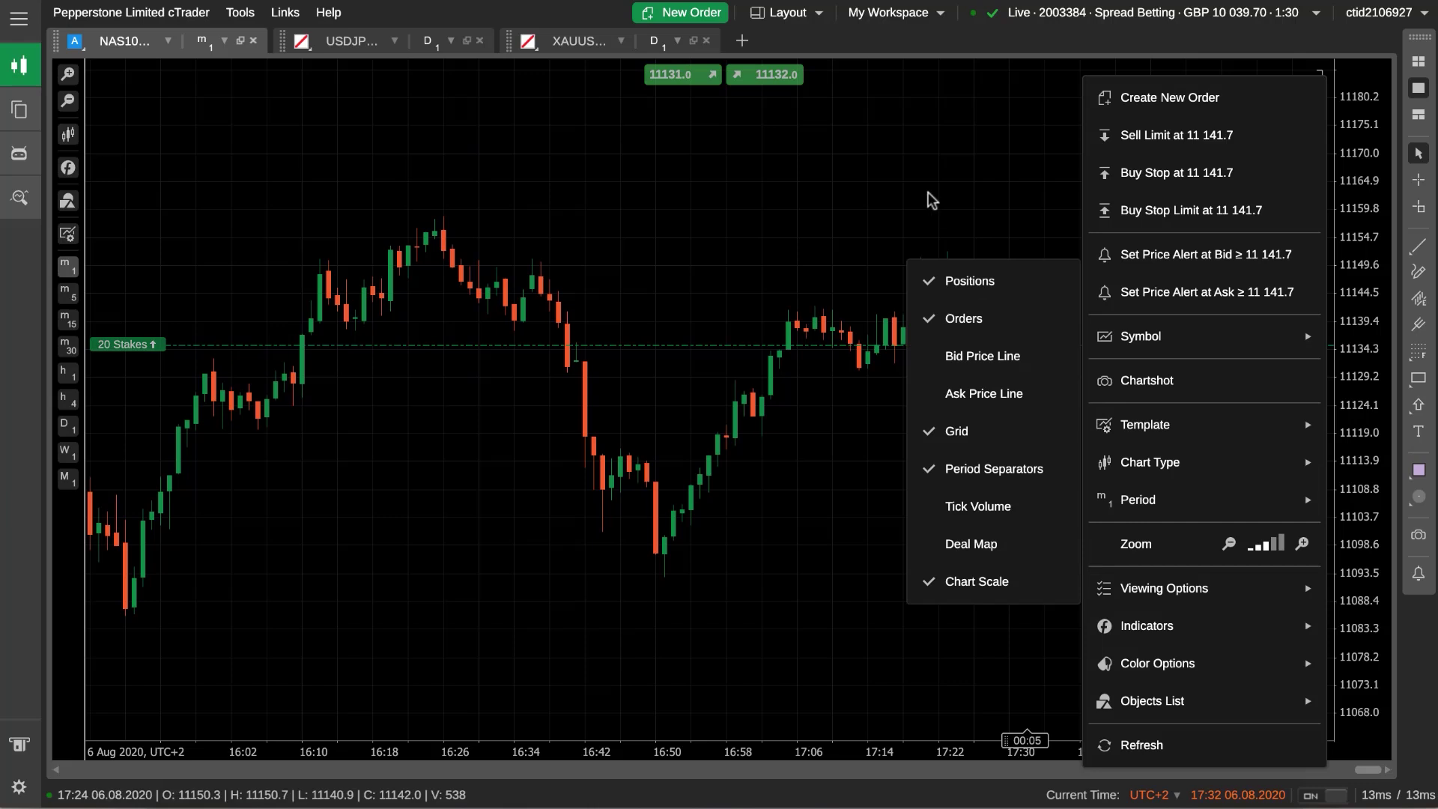
{"action": "left_click", "coordinate": [1009, 323]}
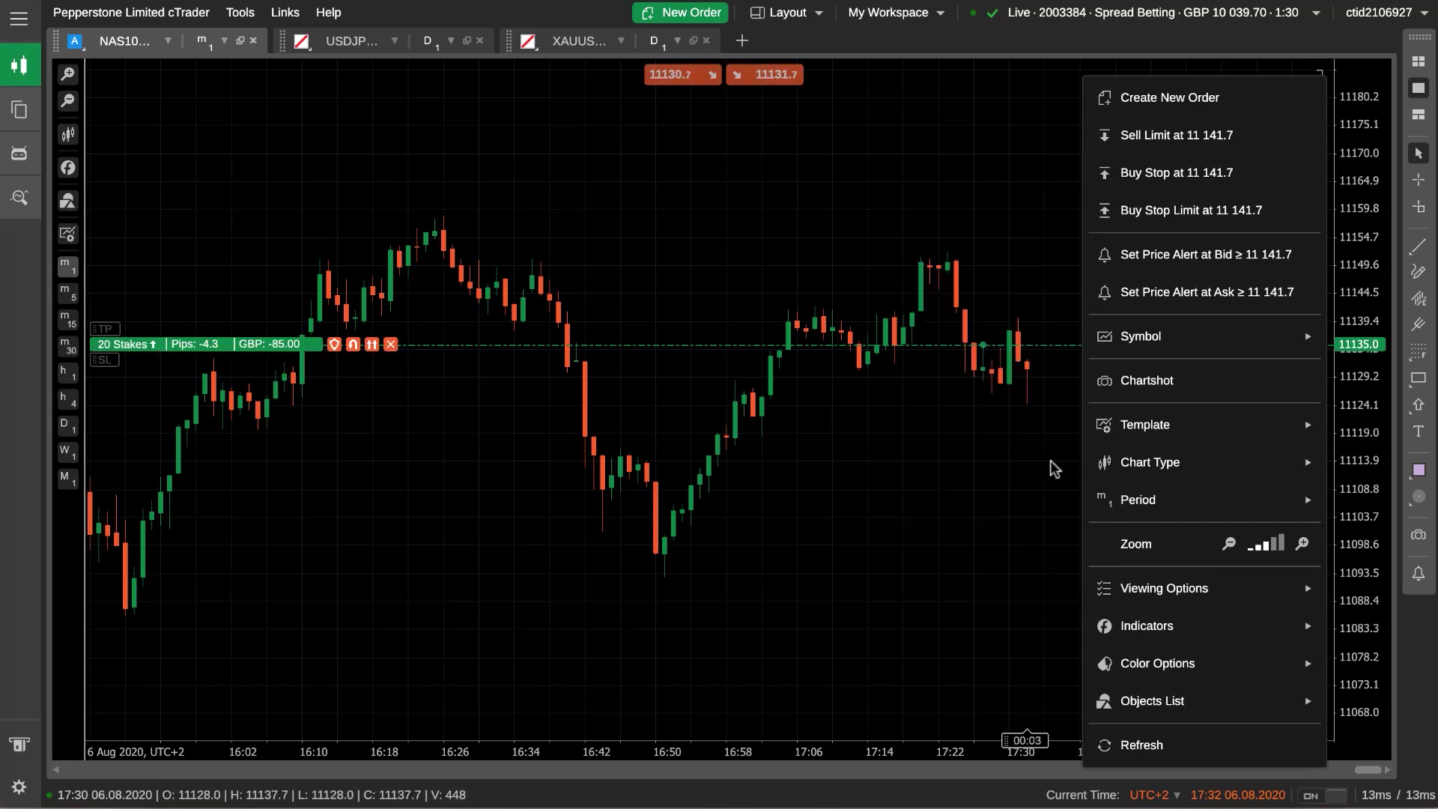
{"action": "mouse_move", "coordinate": [1127, 594]}
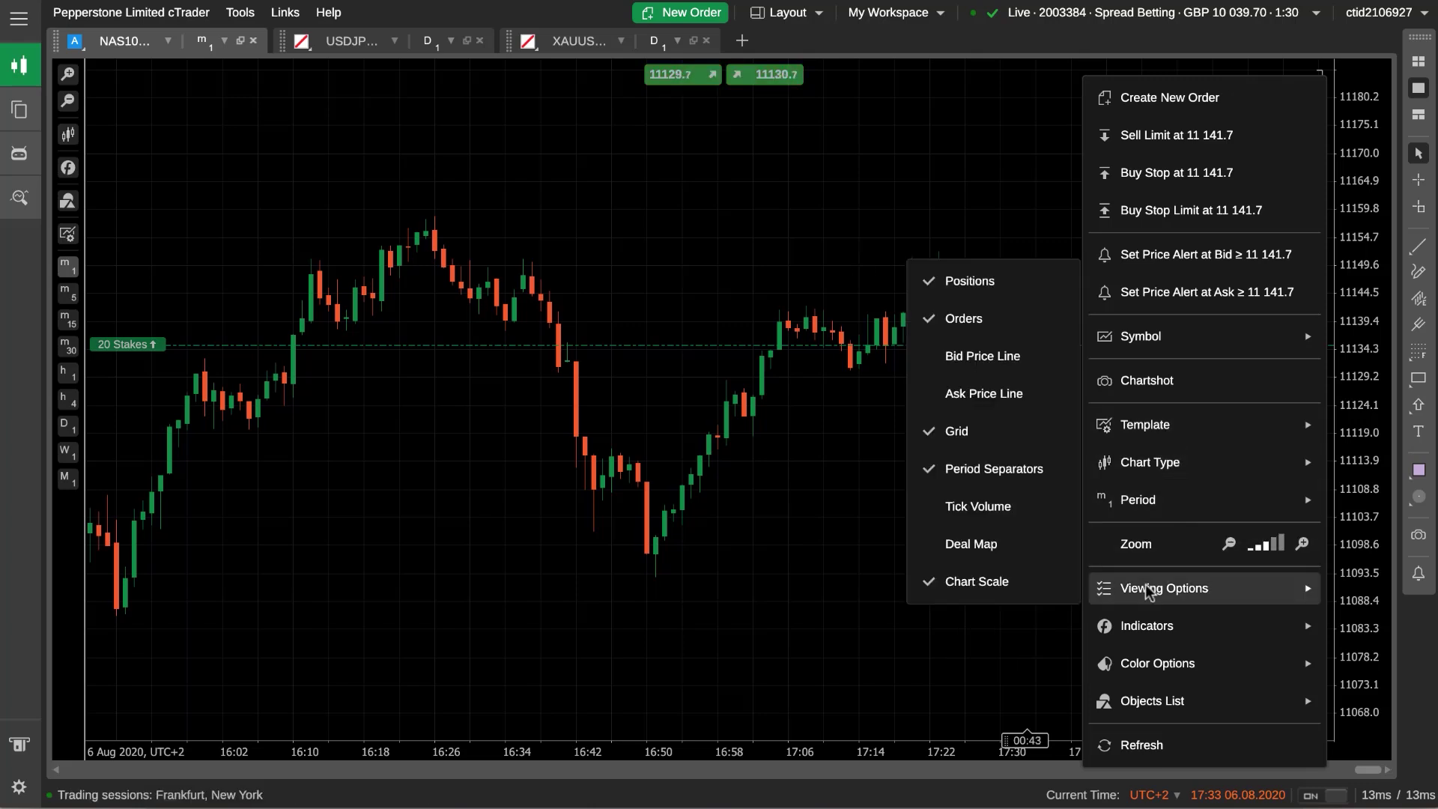
{"action": "left_click", "coordinate": [1032, 543]}
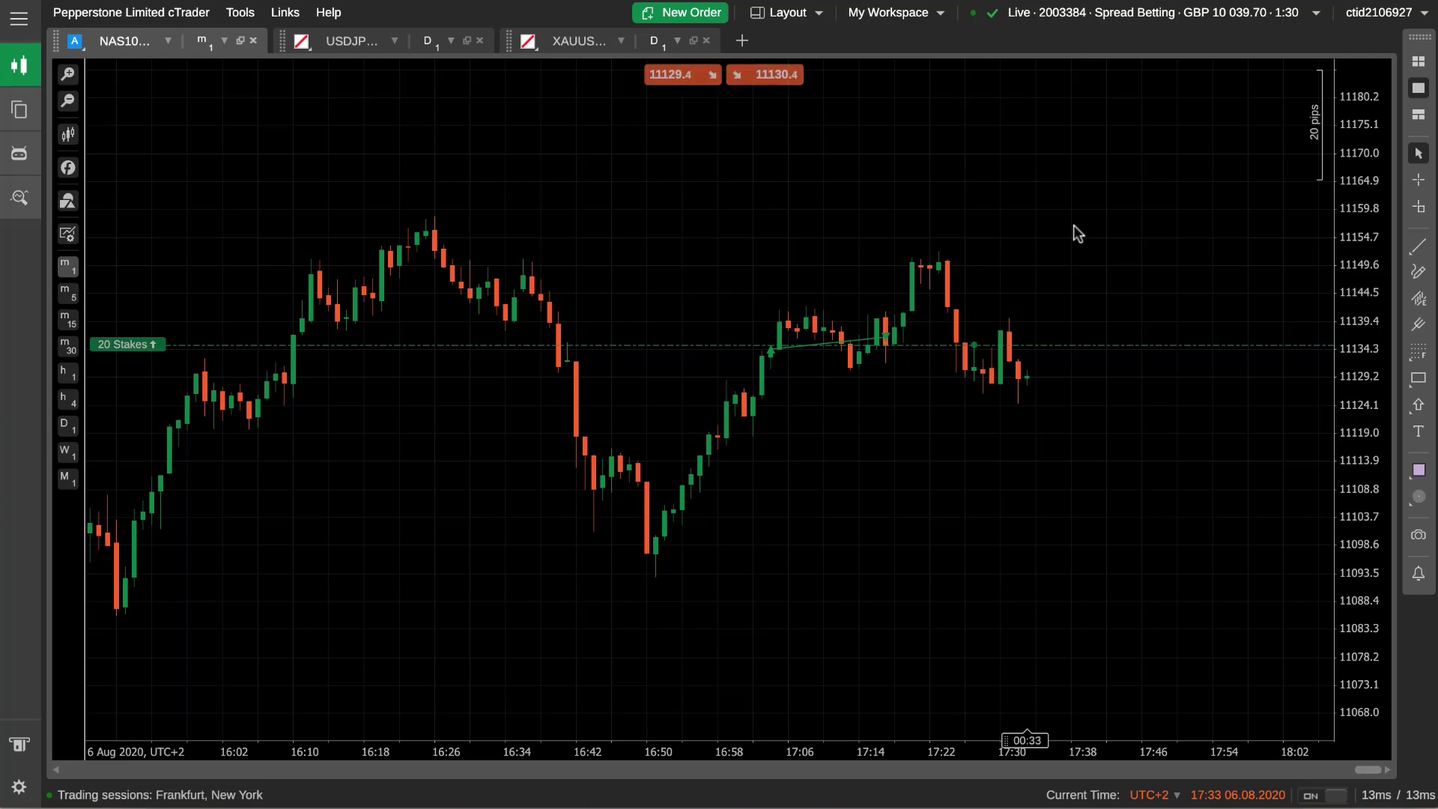
Uncheck Positions in Viewing Options, leaving only the deal map trade line on NAS100_SB.
{"action": "right_click", "coordinate": [889, 206]}
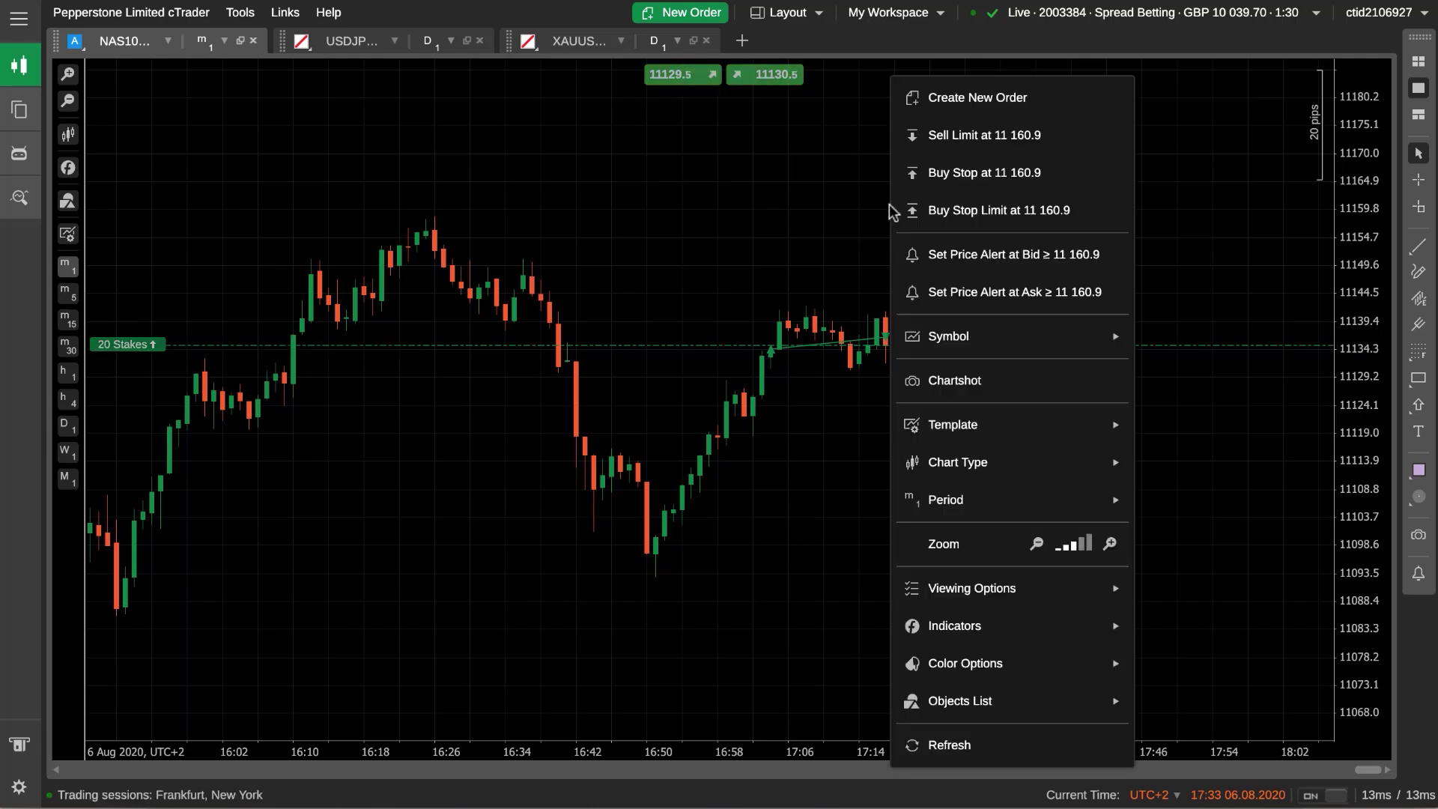
{"action": "mouse_move", "coordinate": [983, 584]}
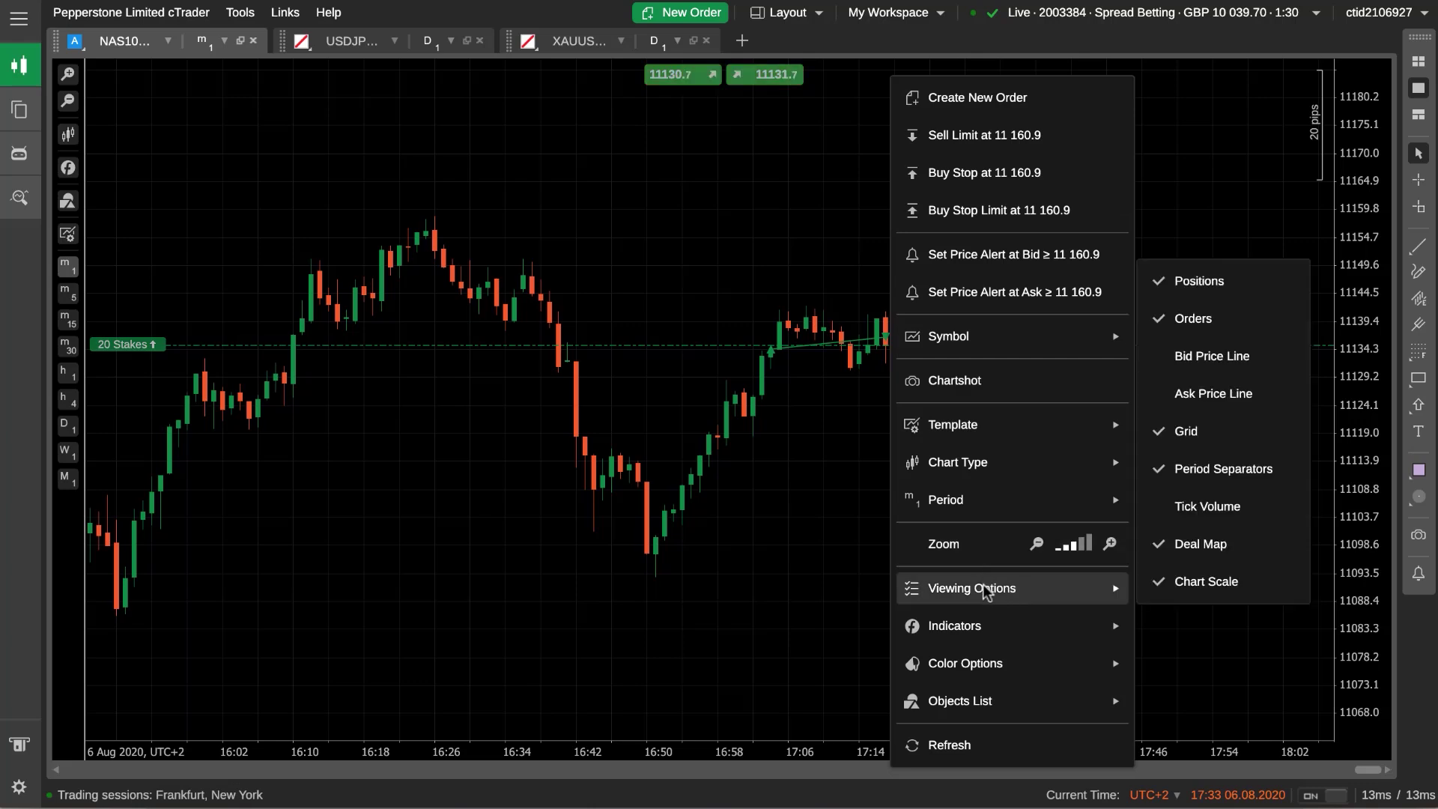
{"action": "left_click", "coordinate": [1232, 289]}
{"action": "left_click", "coordinate": [816, 165]}
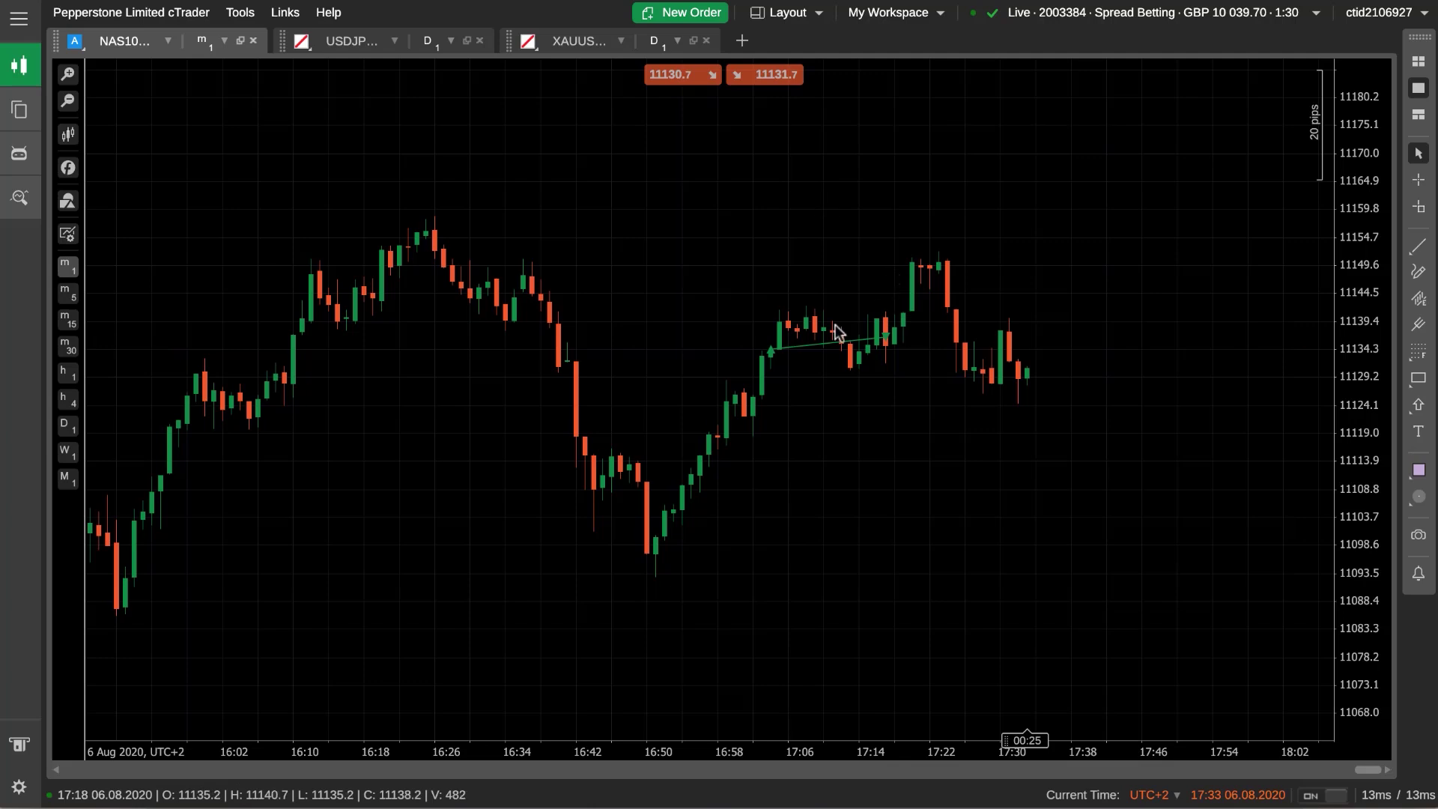
{"action": "mouse_move", "coordinate": [821, 352]}
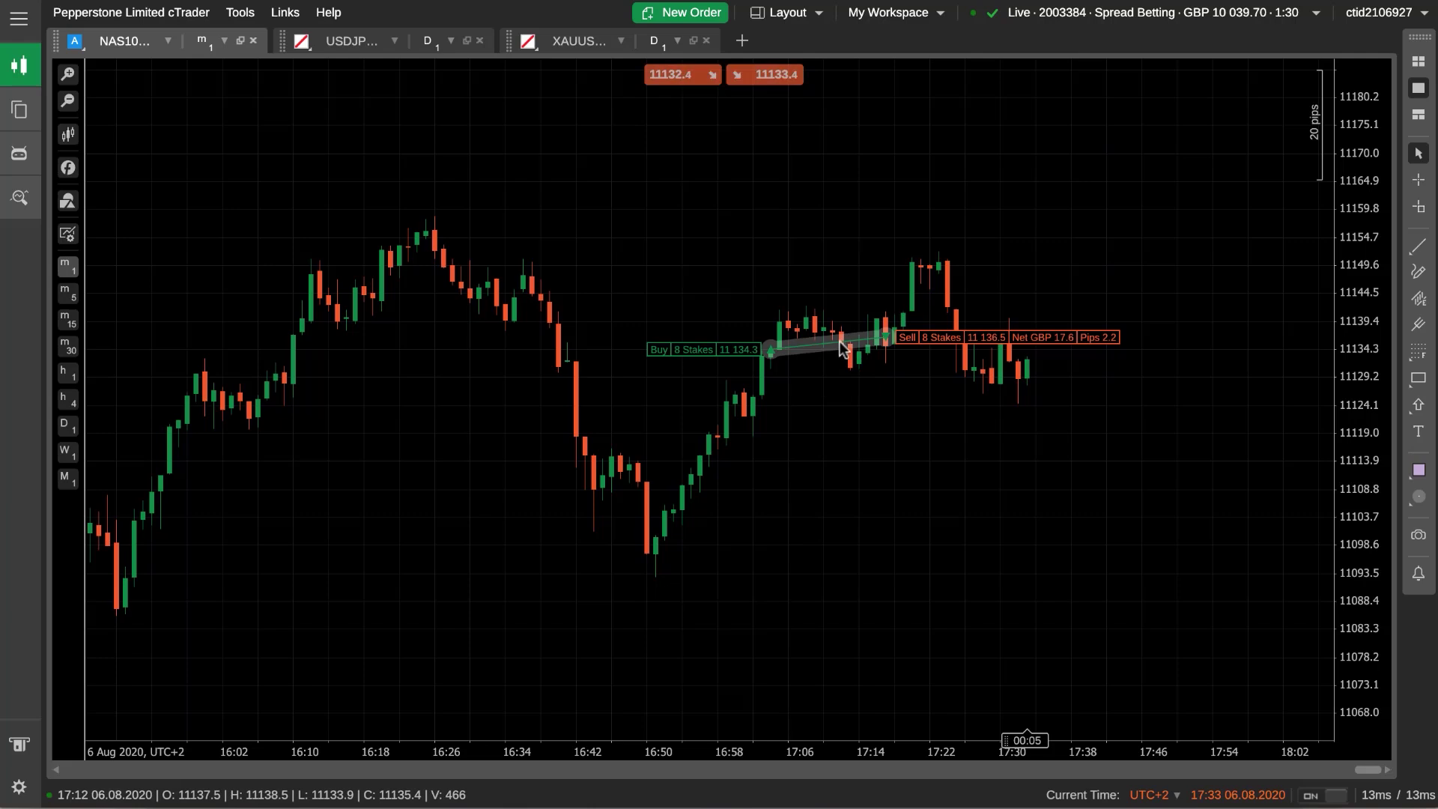
{"action": "left_click", "coordinate": [66, 101]}
{"action": "left_click", "coordinate": [66, 101]}
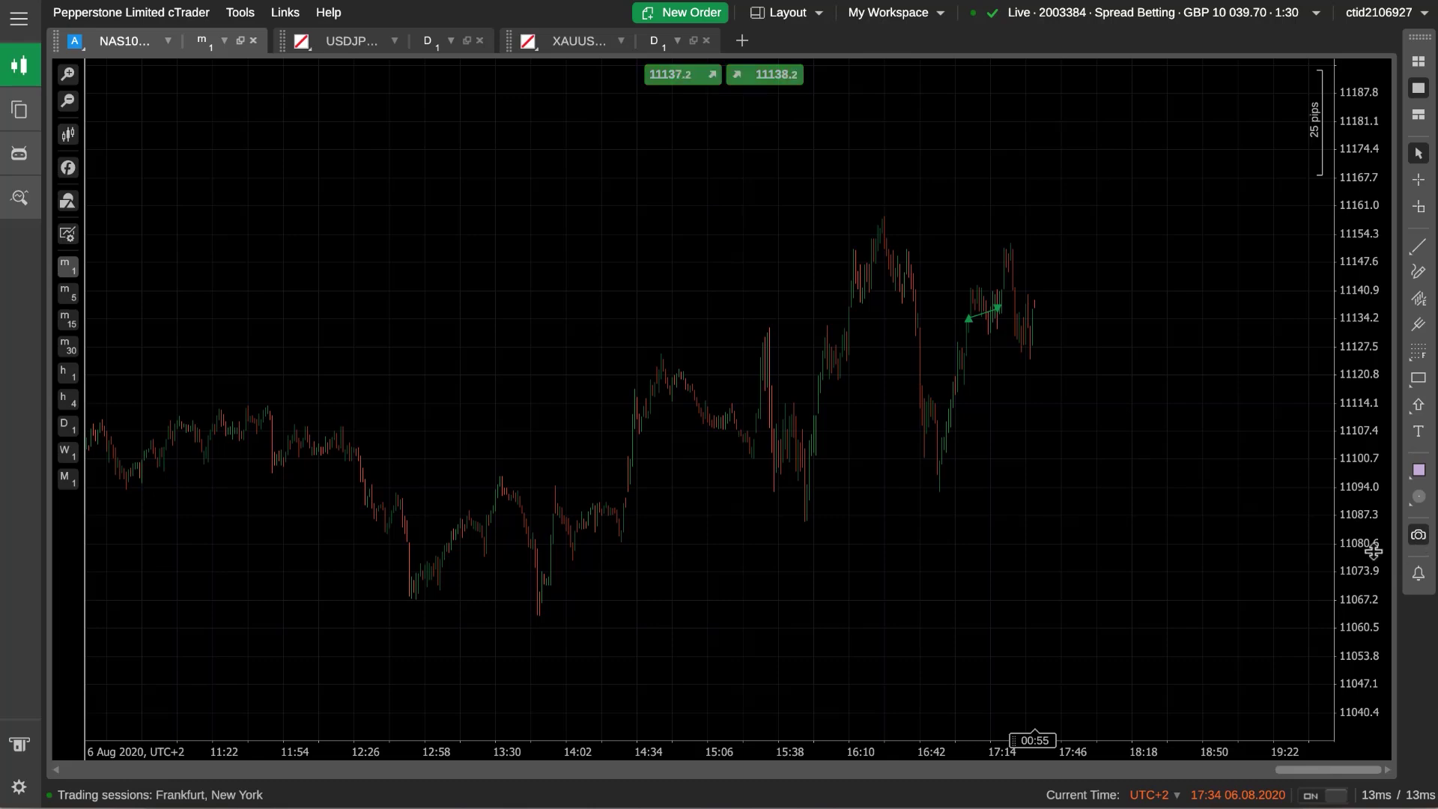
{"action": "left_click", "coordinate": [68, 74]}
{"action": "left_click", "coordinate": [67, 74]}
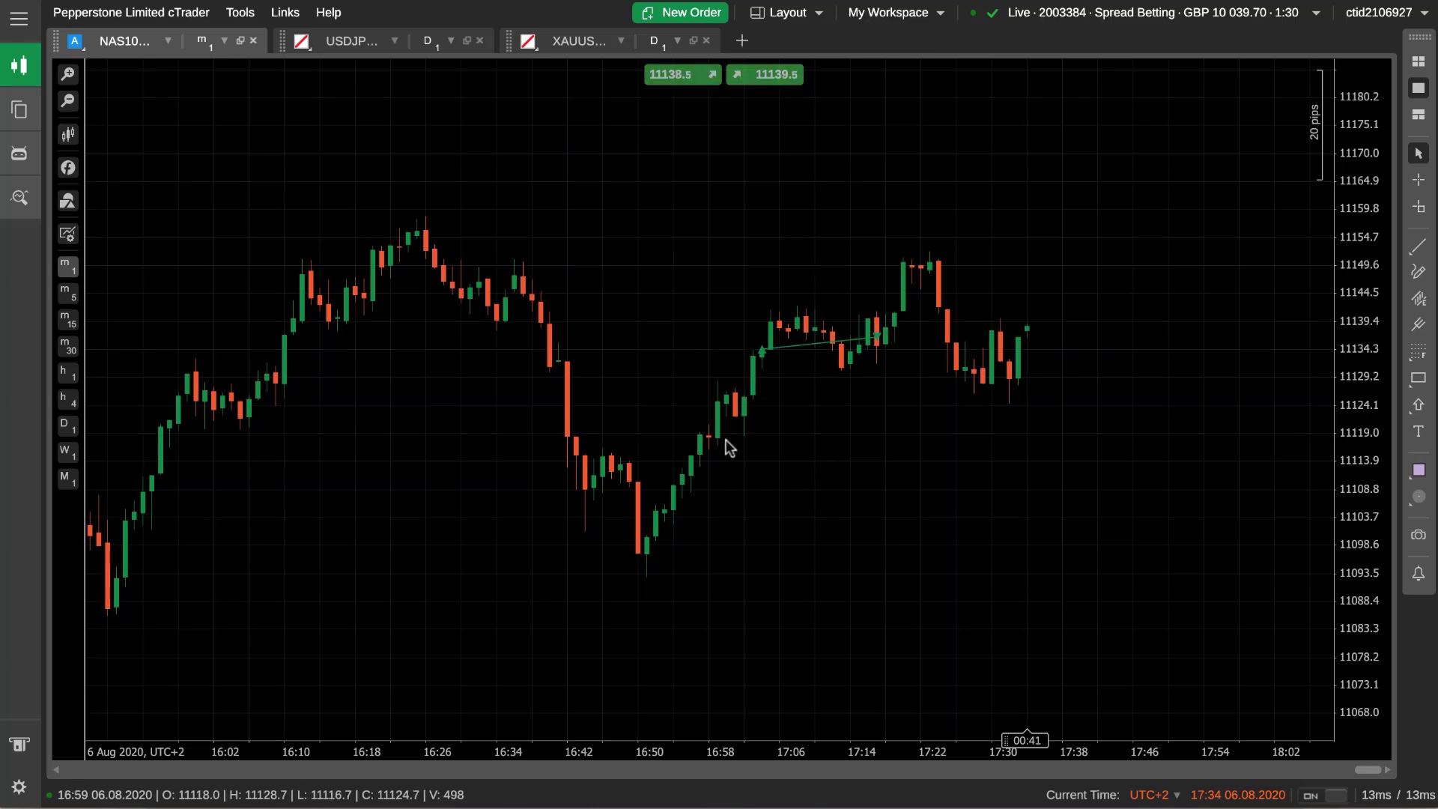
{"action": "left_click", "coordinate": [67, 102]}
{"action": "left_click", "coordinate": [67, 102]}
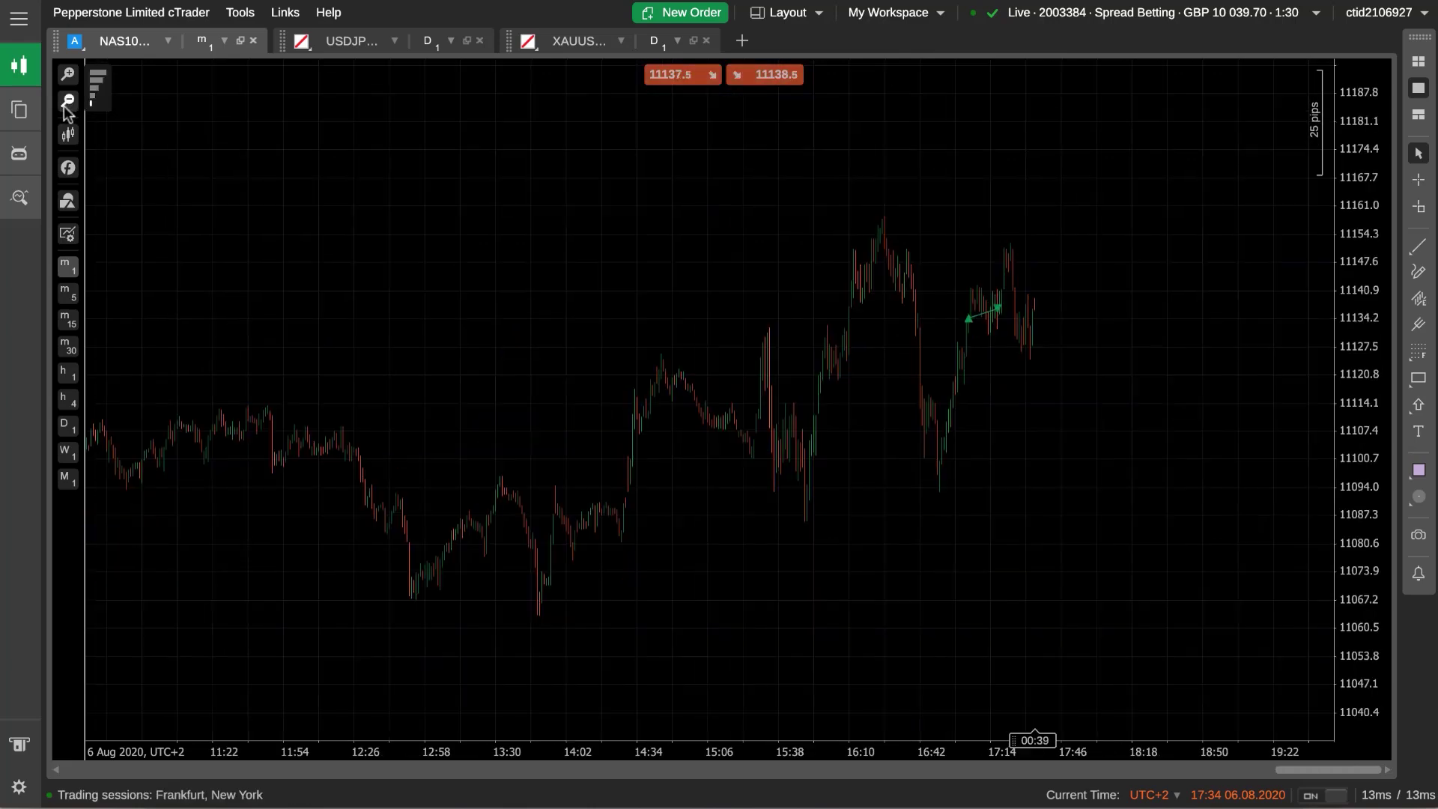
{"action": "left_click", "coordinate": [68, 75]}
{"action": "left_click", "coordinate": [69, 75]}
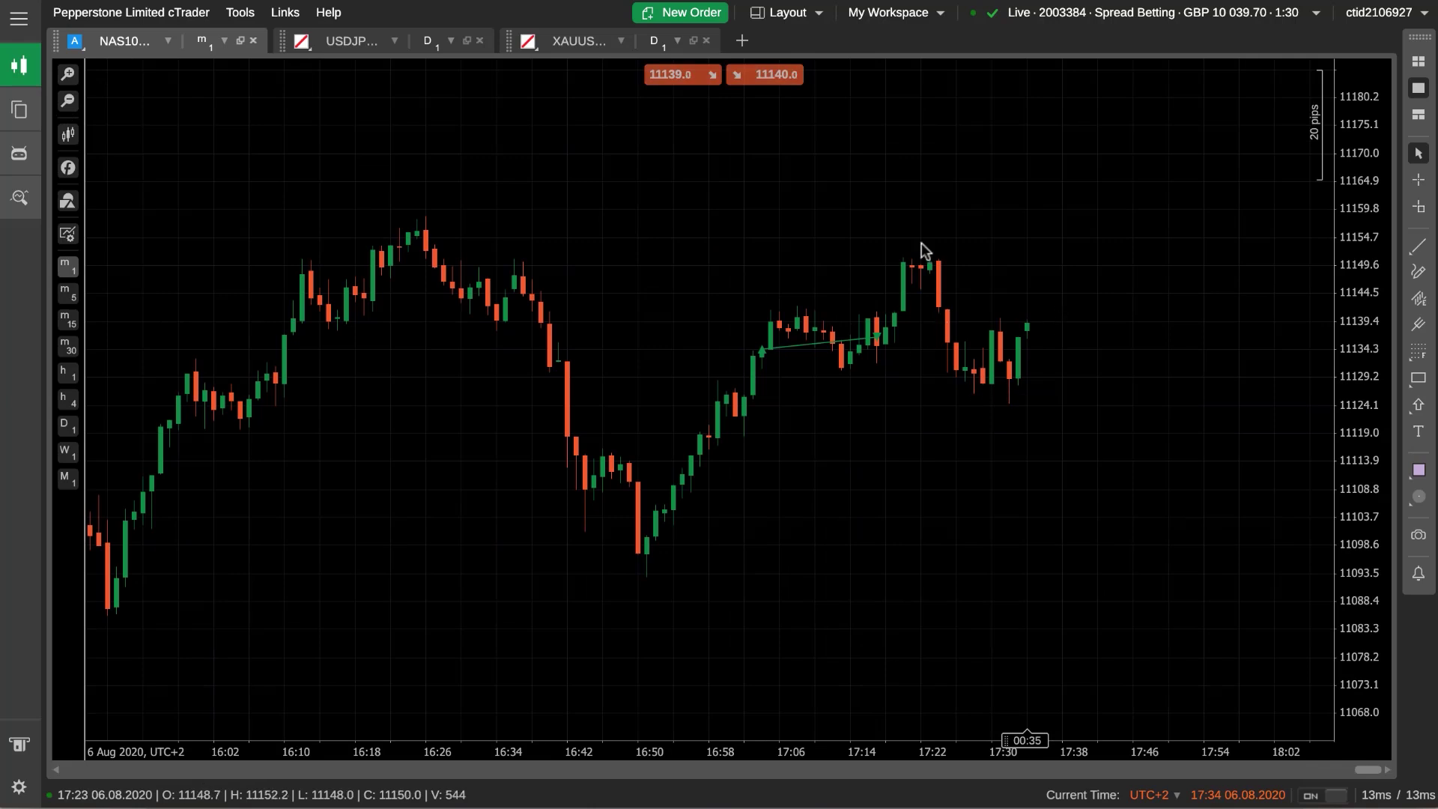
{"action": "mouse_move", "coordinate": [780, 340]}
{"action": "mouse_move", "coordinate": [841, 343]}
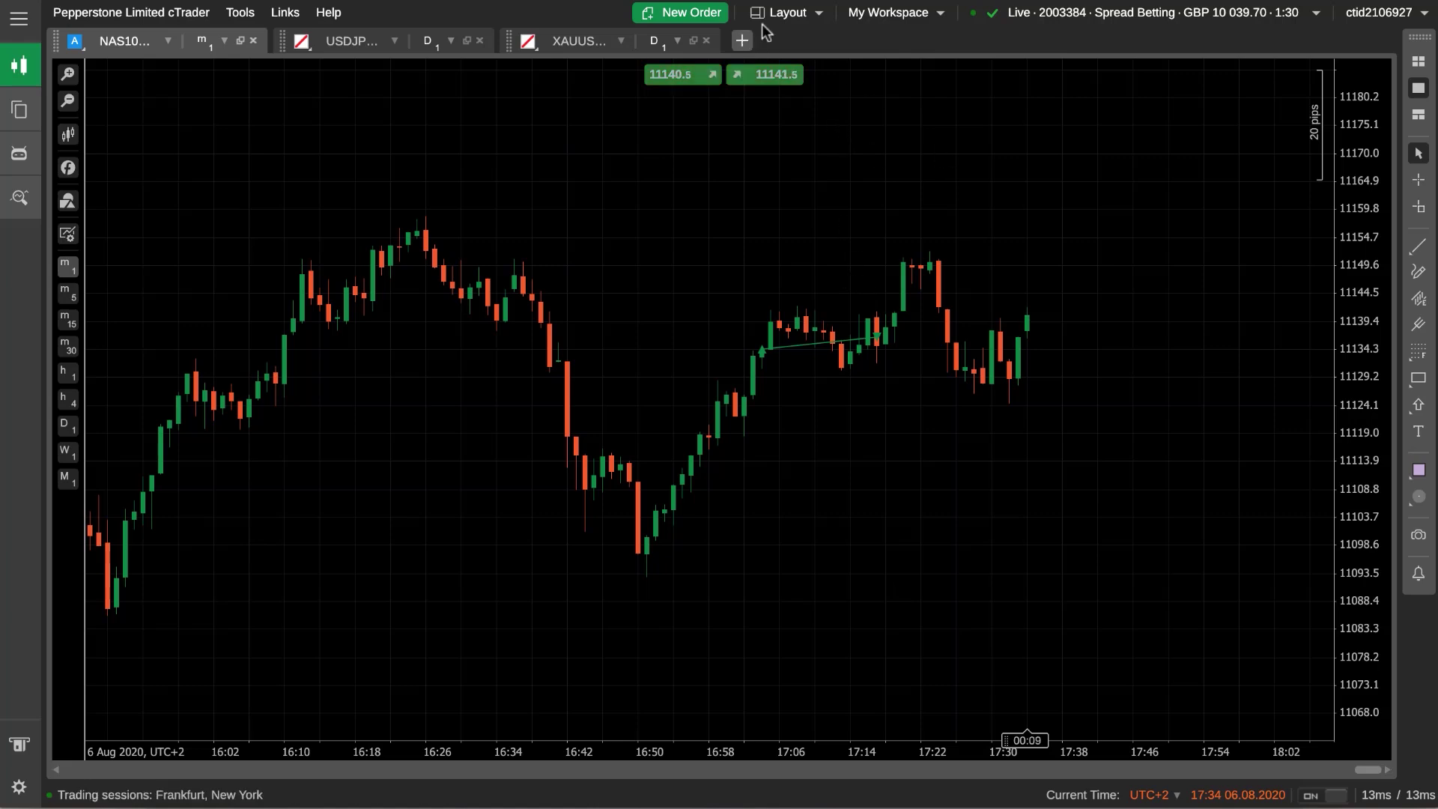
Choose Trade Watch (Bottom) from the Layout menu to list the 20-stake NAS100_SB buy.
{"action": "left_click", "coordinate": [801, 13]}
{"action": "left_click", "coordinate": [806, 126]}
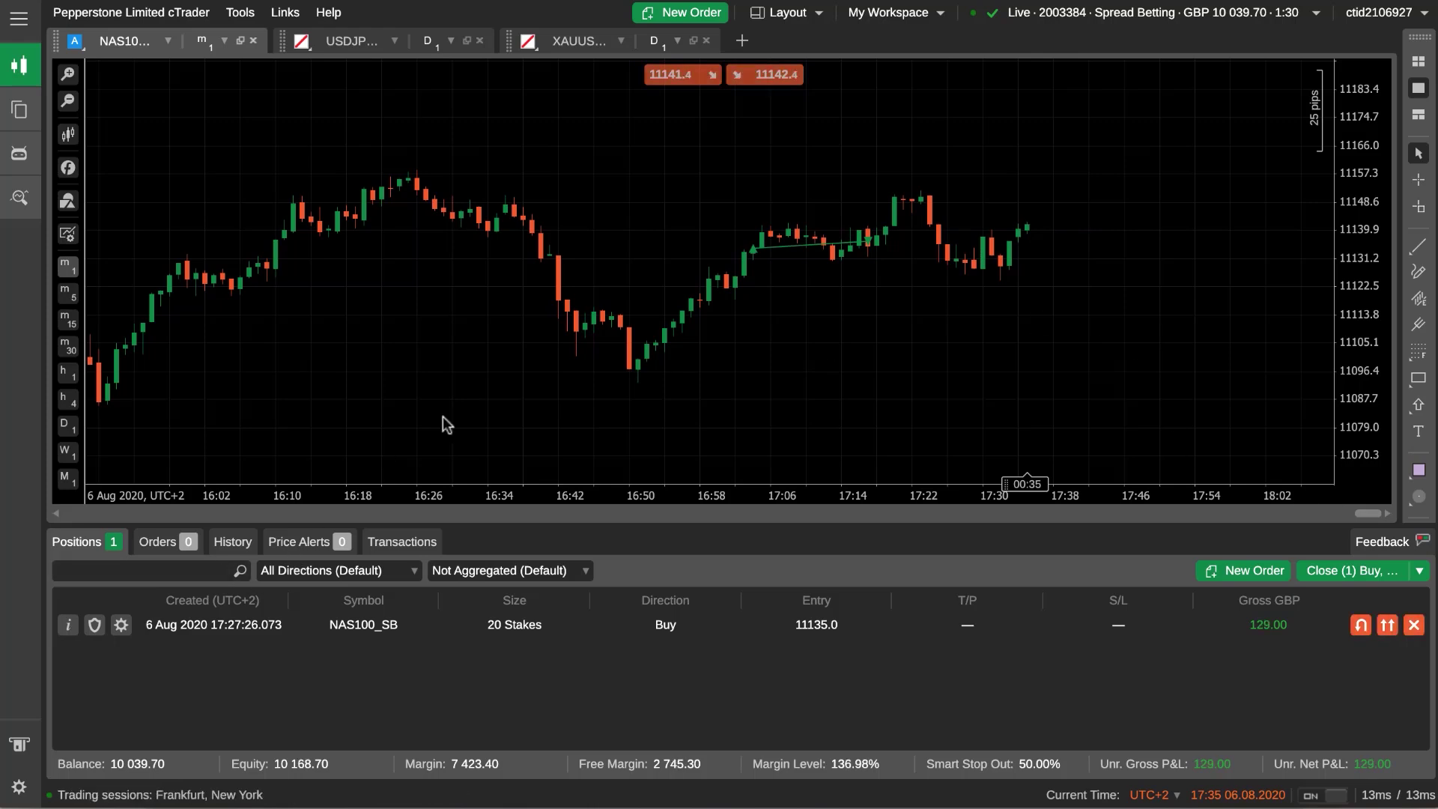
Check Positions in the chart's Viewing Options to plot the 20 Stakes line again.
{"action": "right_click", "coordinate": [1288, 249]}
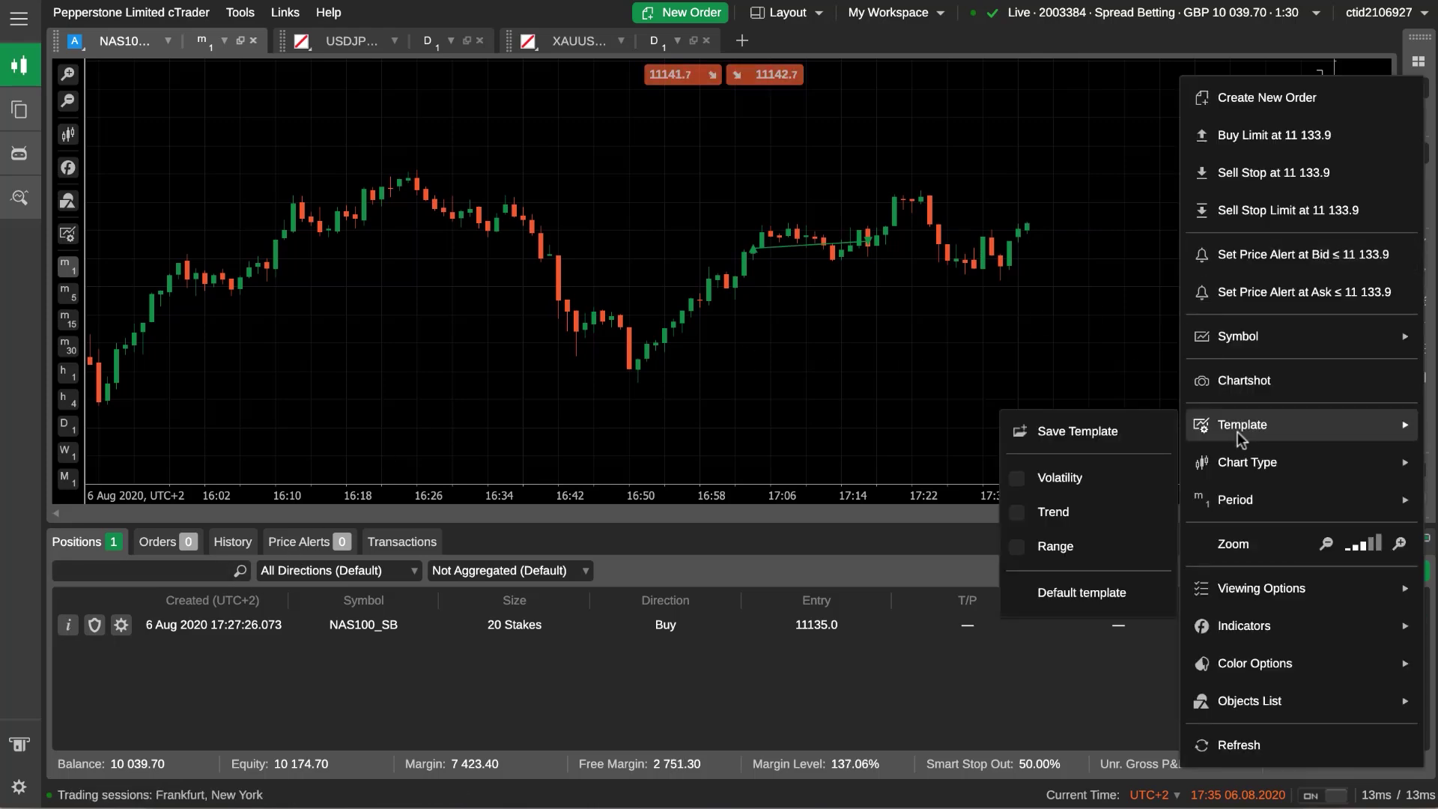
{"action": "mouse_move", "coordinate": [1235, 590]}
{"action": "left_click", "coordinate": [1095, 283]}
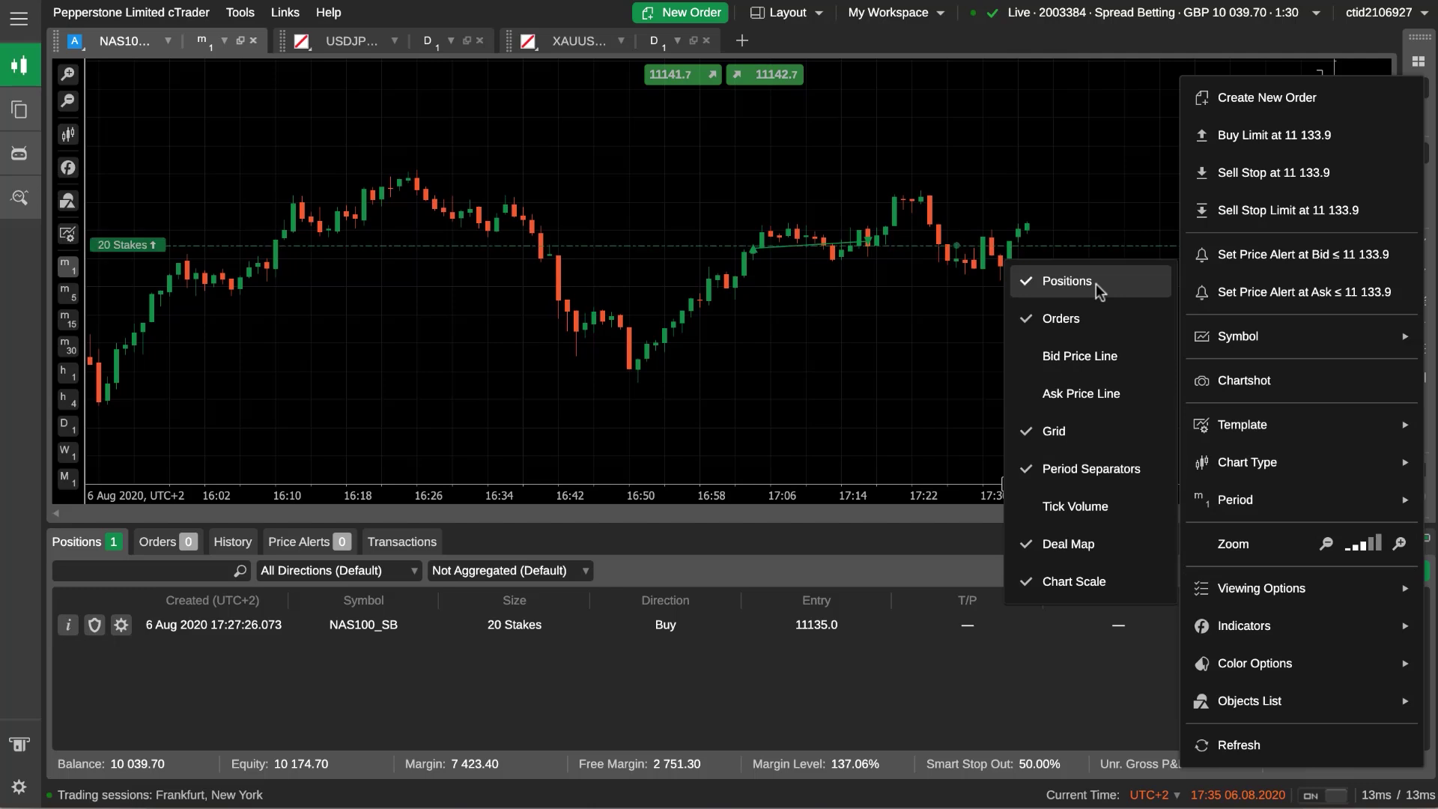
{"action": "mouse_move", "coordinate": [328, 250]}
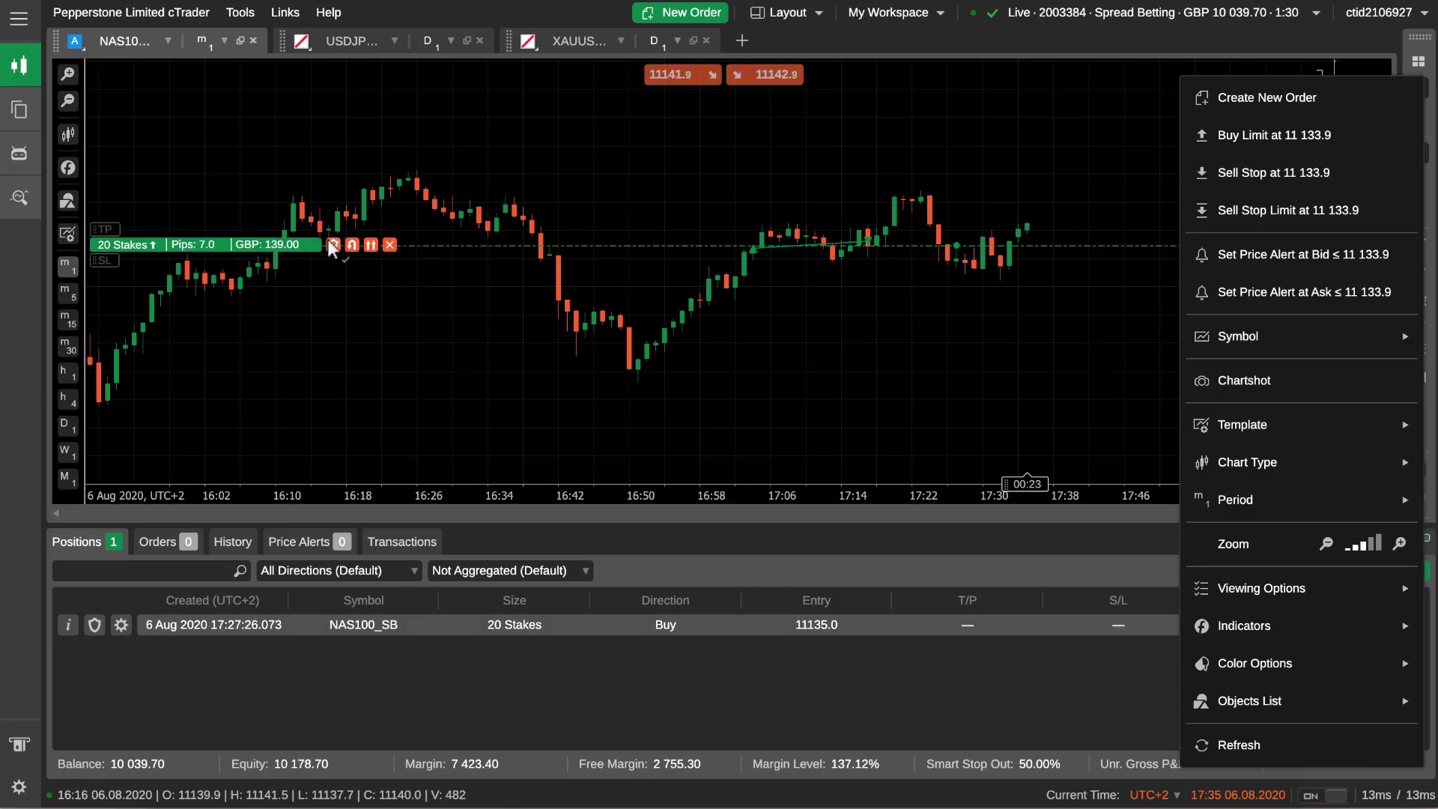
{"action": "left_click", "coordinate": [1054, 183]}
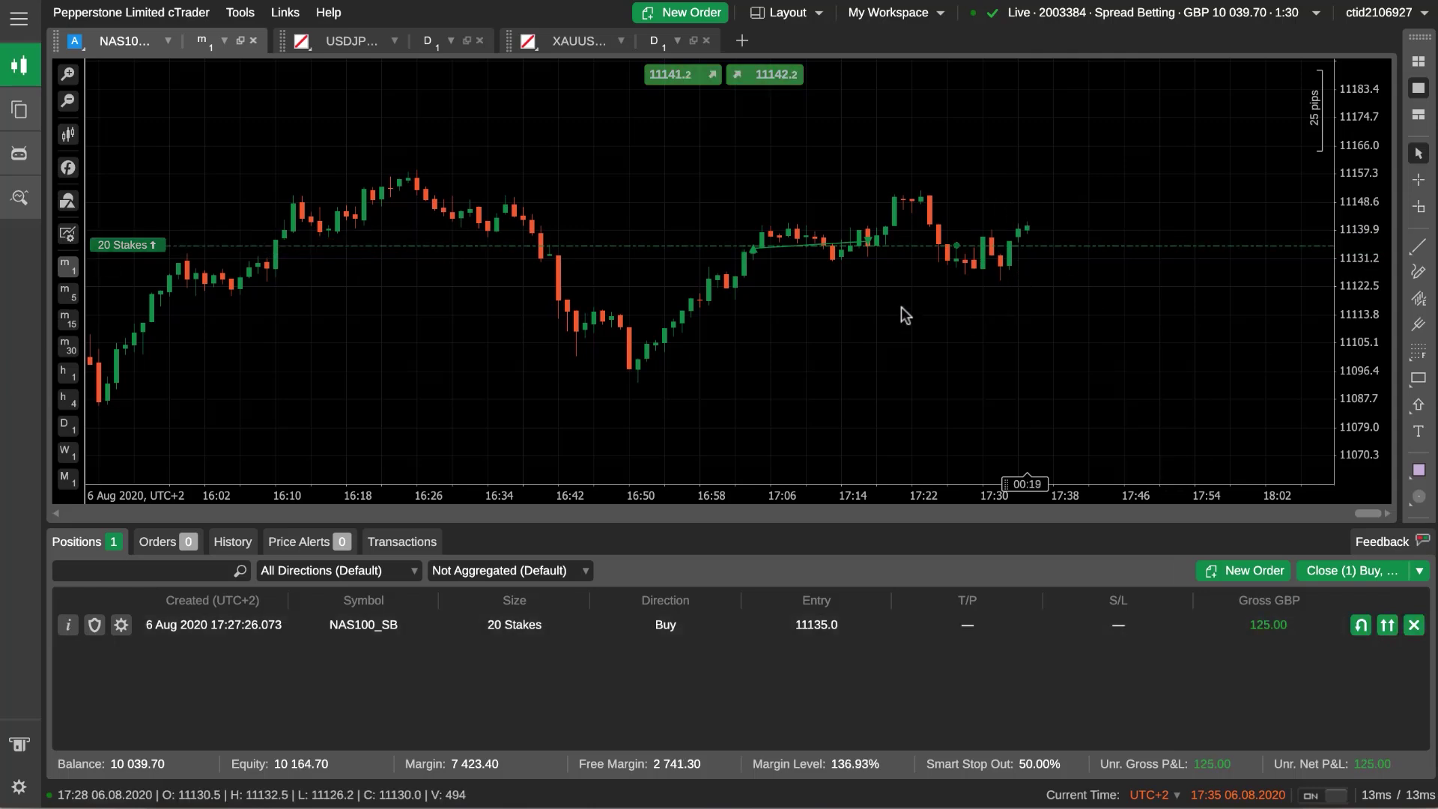
Open and dismiss the tools list, then stretch the price scale vertically.
{"action": "mouse_move", "coordinate": [827, 250]}
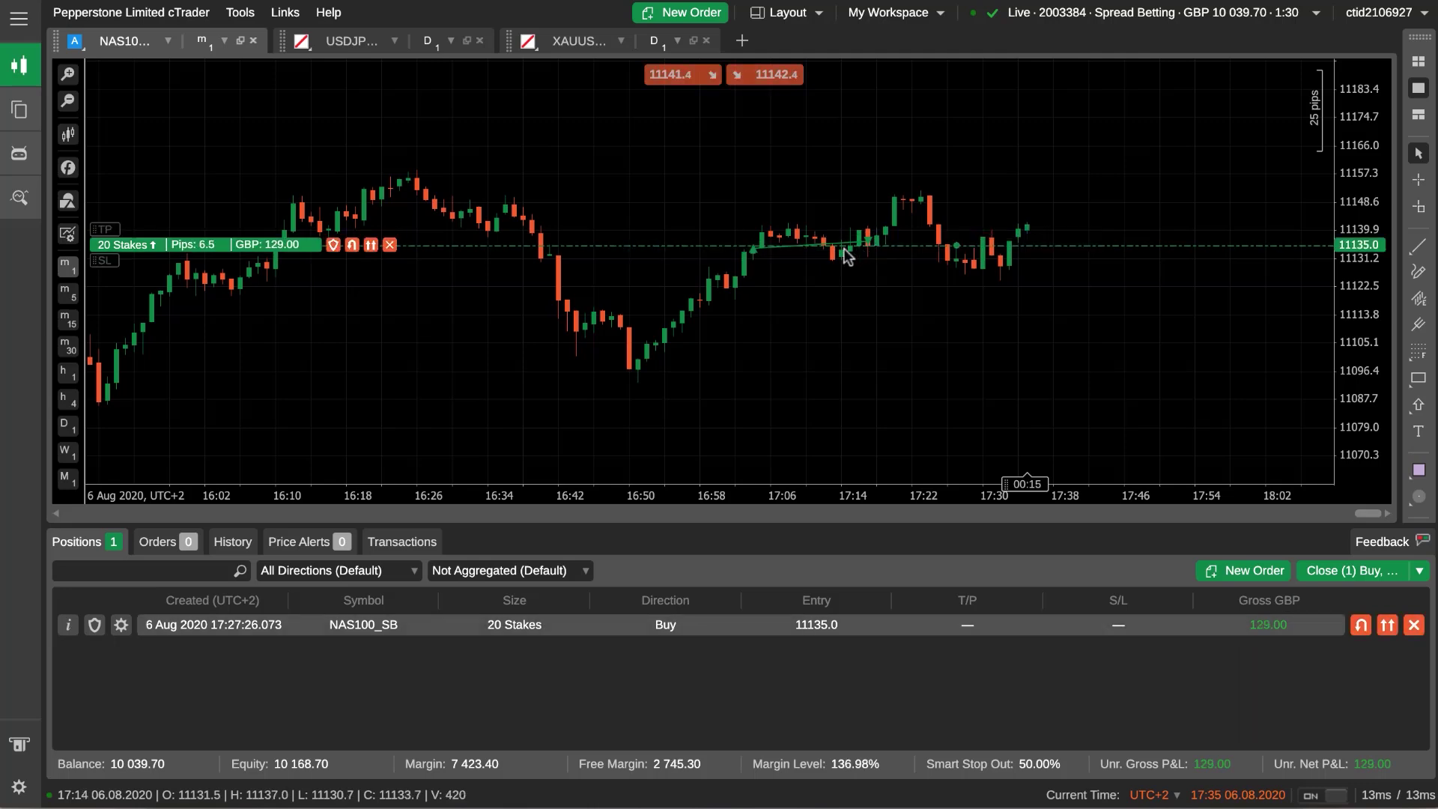
{"action": "left_click", "coordinate": [239, 13]}
{"action": "left_click", "coordinate": [190, 59]}
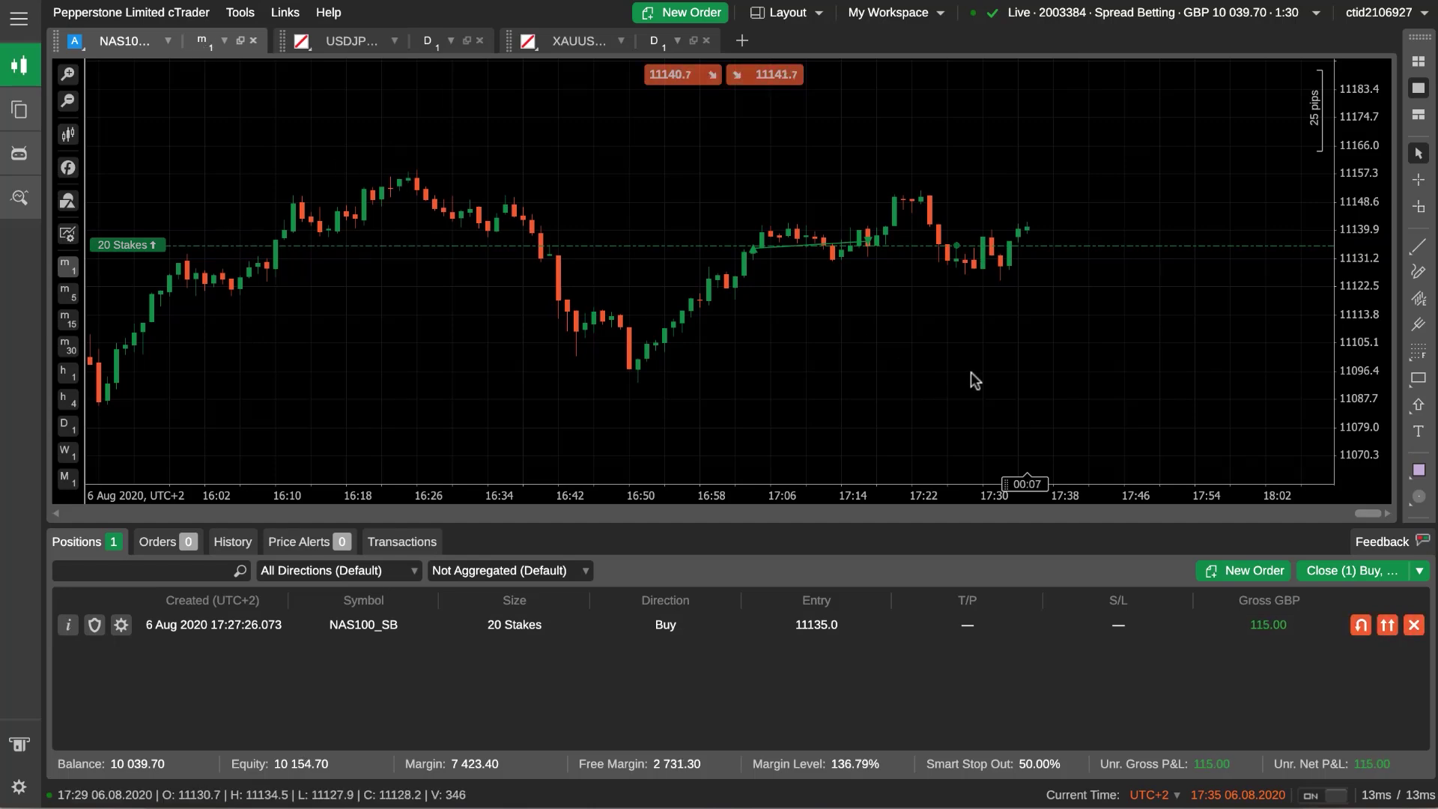
{"action": "mouse_move", "coordinate": [887, 243]}
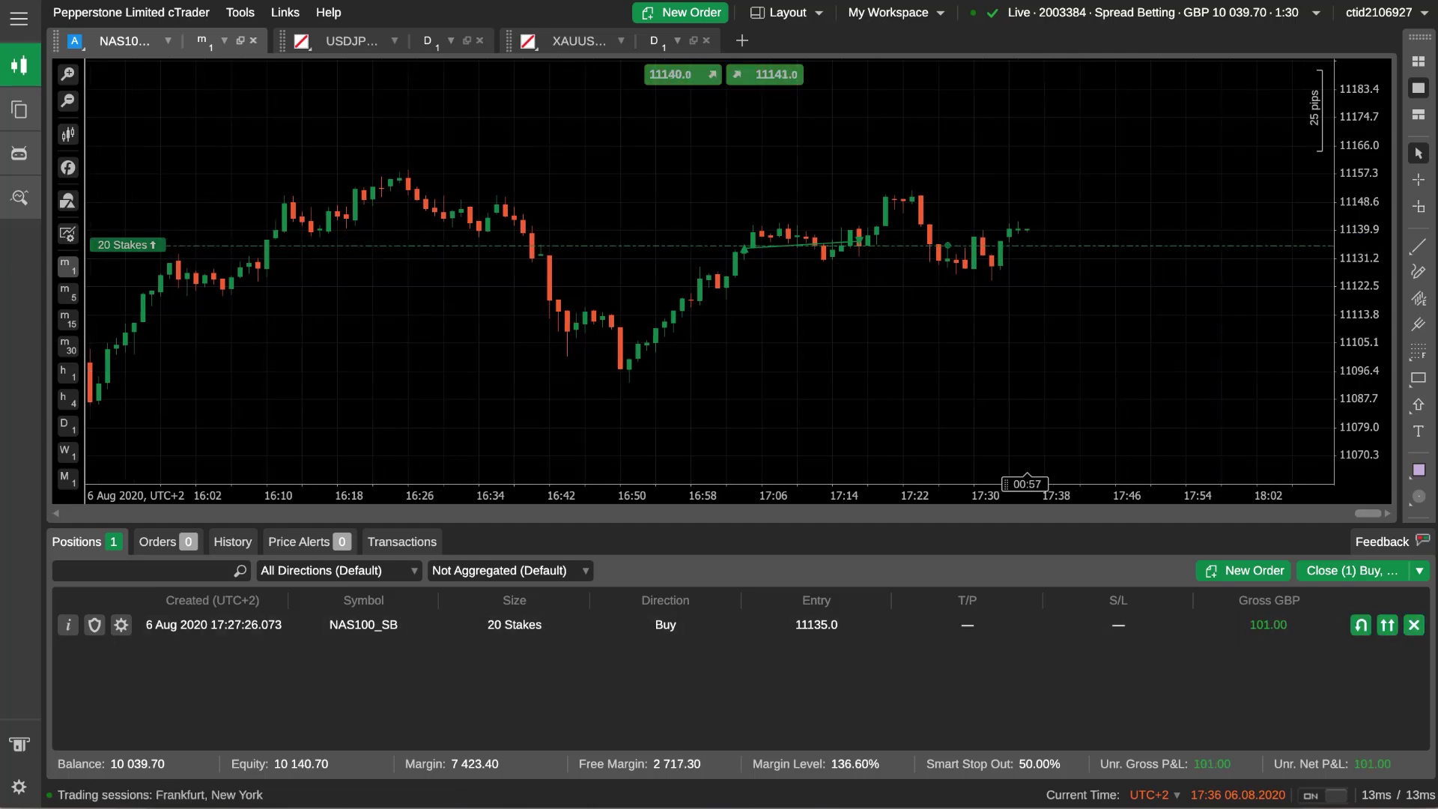
{"action": "left_click_drag", "start_coordinate": [1357, 180], "coordinate": [1356, 123]}
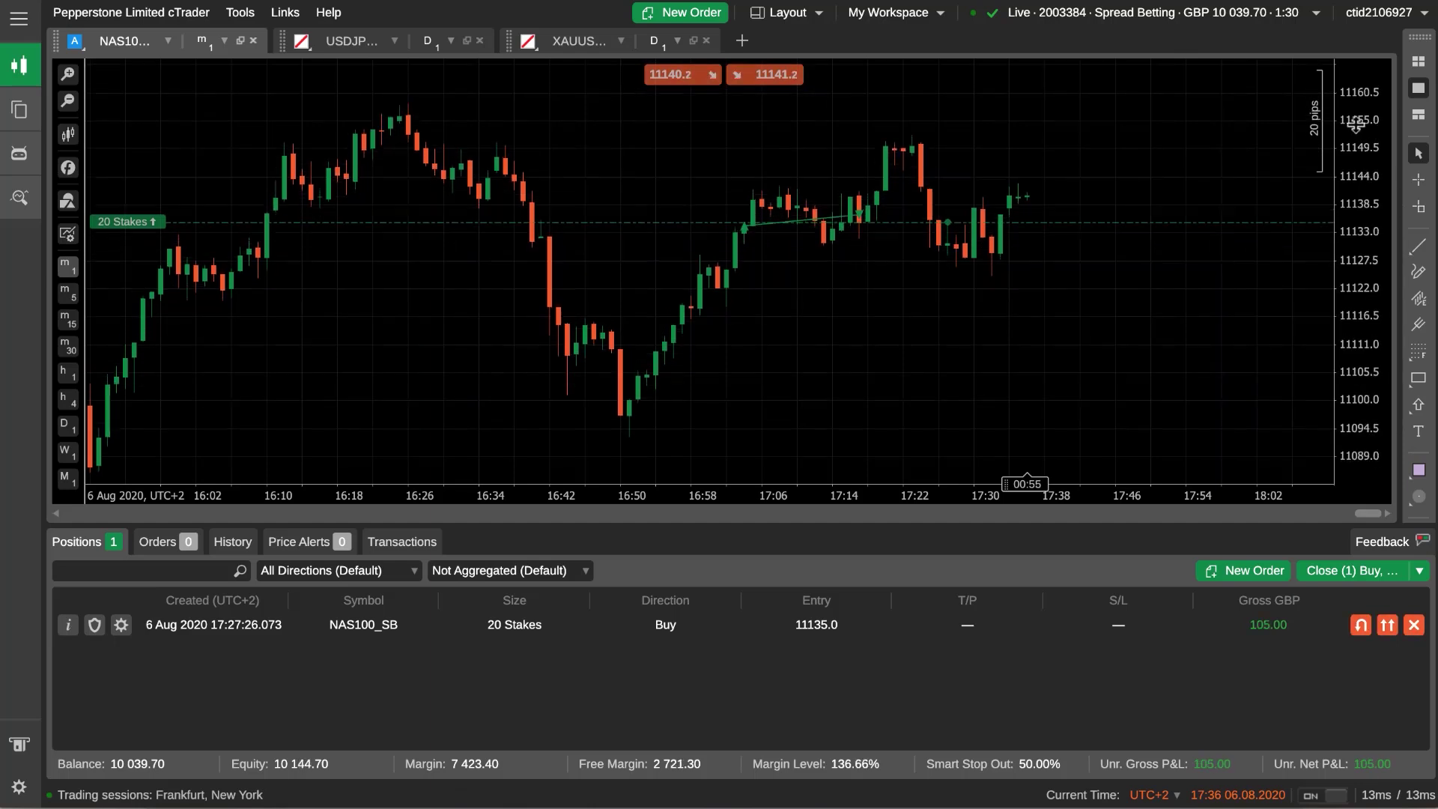
{"action": "mouse_move", "coordinate": [841, 219]}
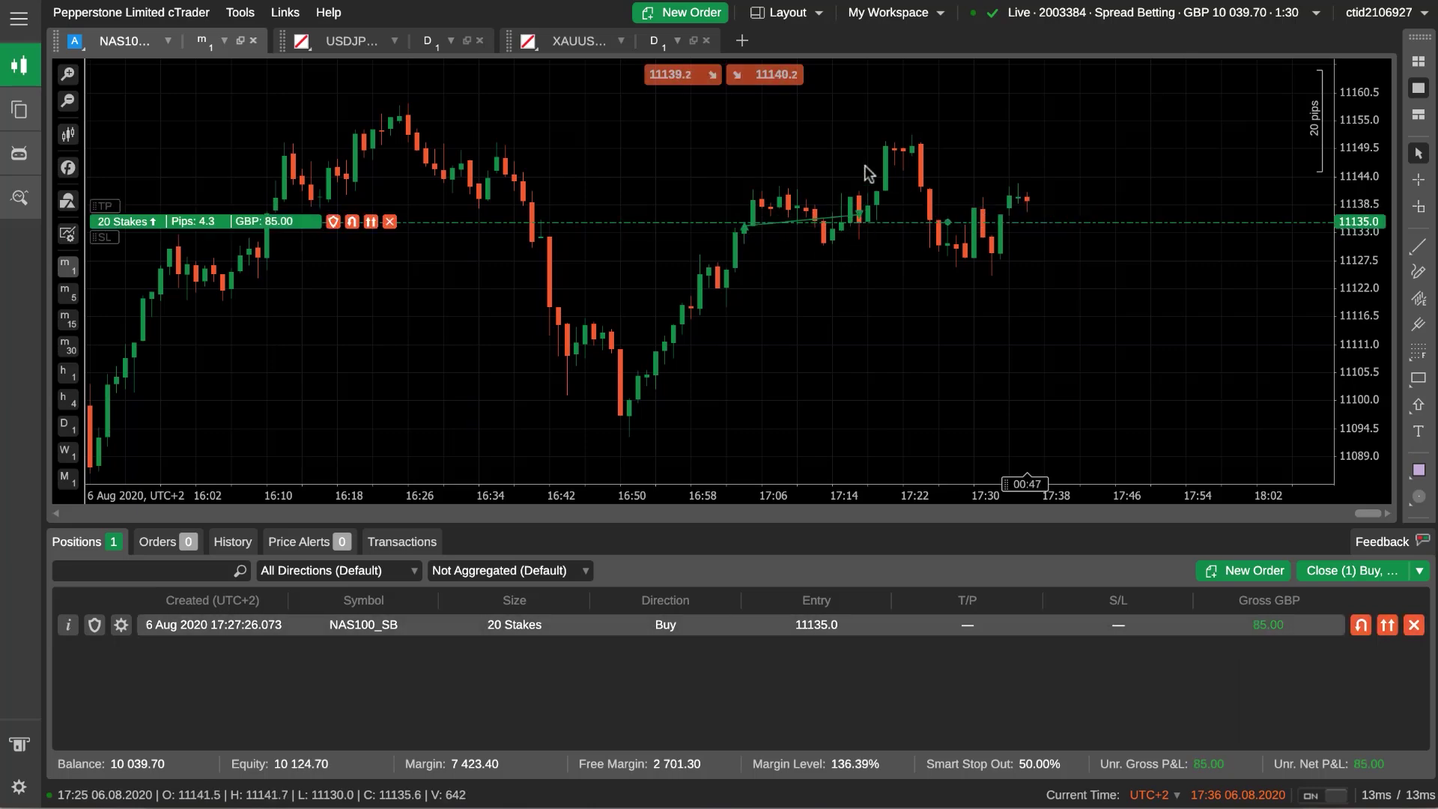
Open Advanced Protection for the NAS100 position, move its window, and close without applying.
{"action": "mouse_move", "coordinate": [648, 85]}
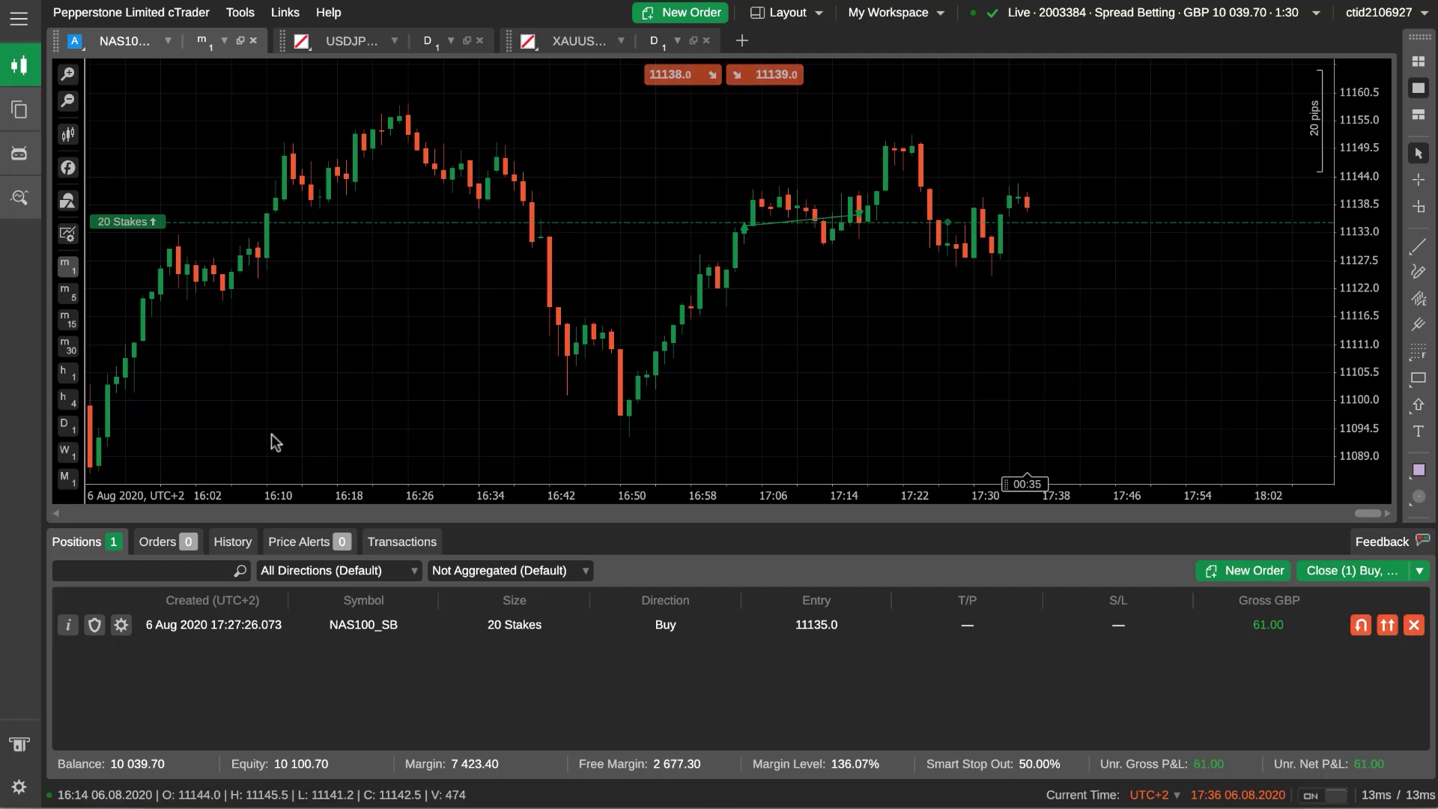
{"action": "left_click", "coordinate": [94, 626]}
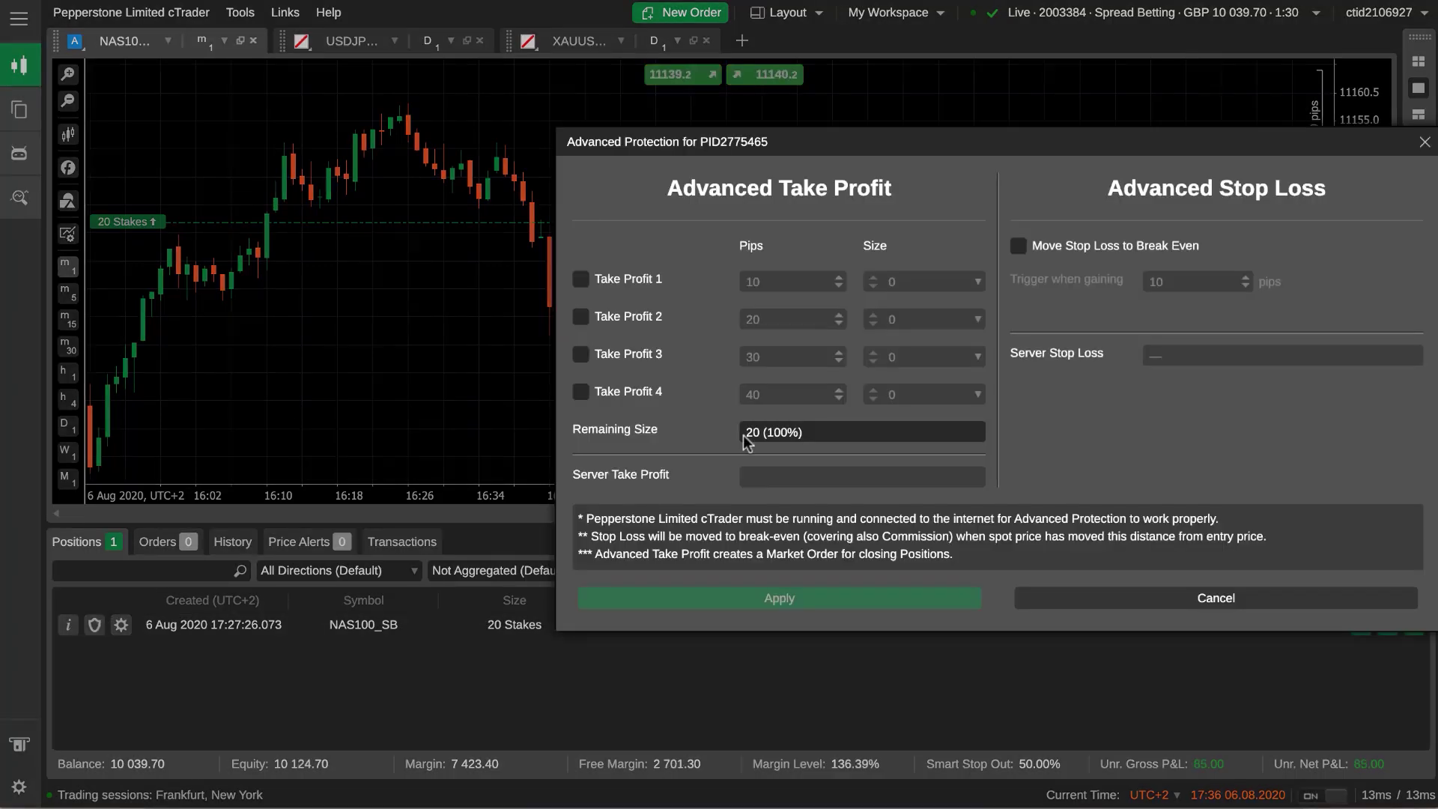
{"action": "left_click_drag", "start_coordinate": [996, 139], "coordinate": [869, 121]}
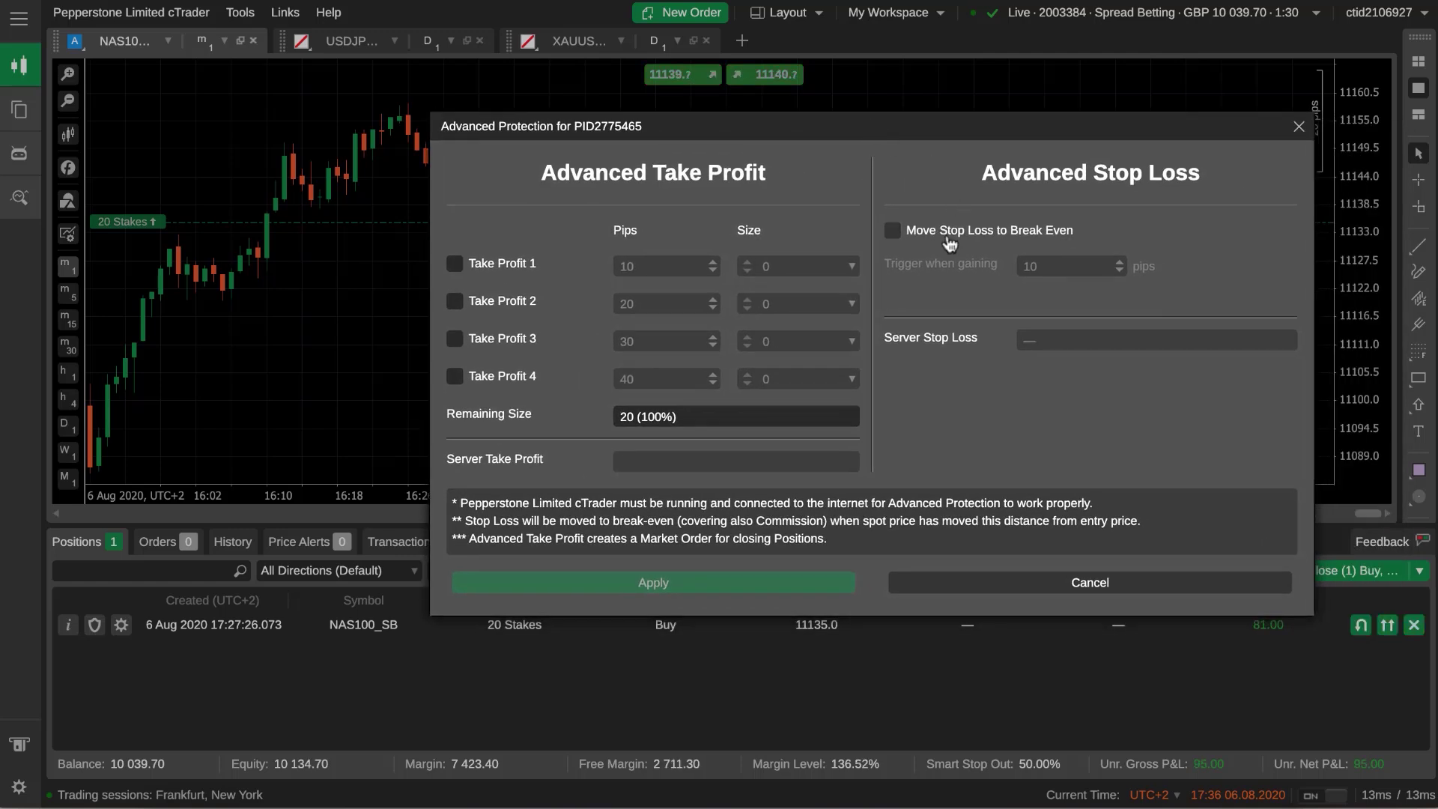
{"action": "left_click", "coordinate": [1299, 127]}
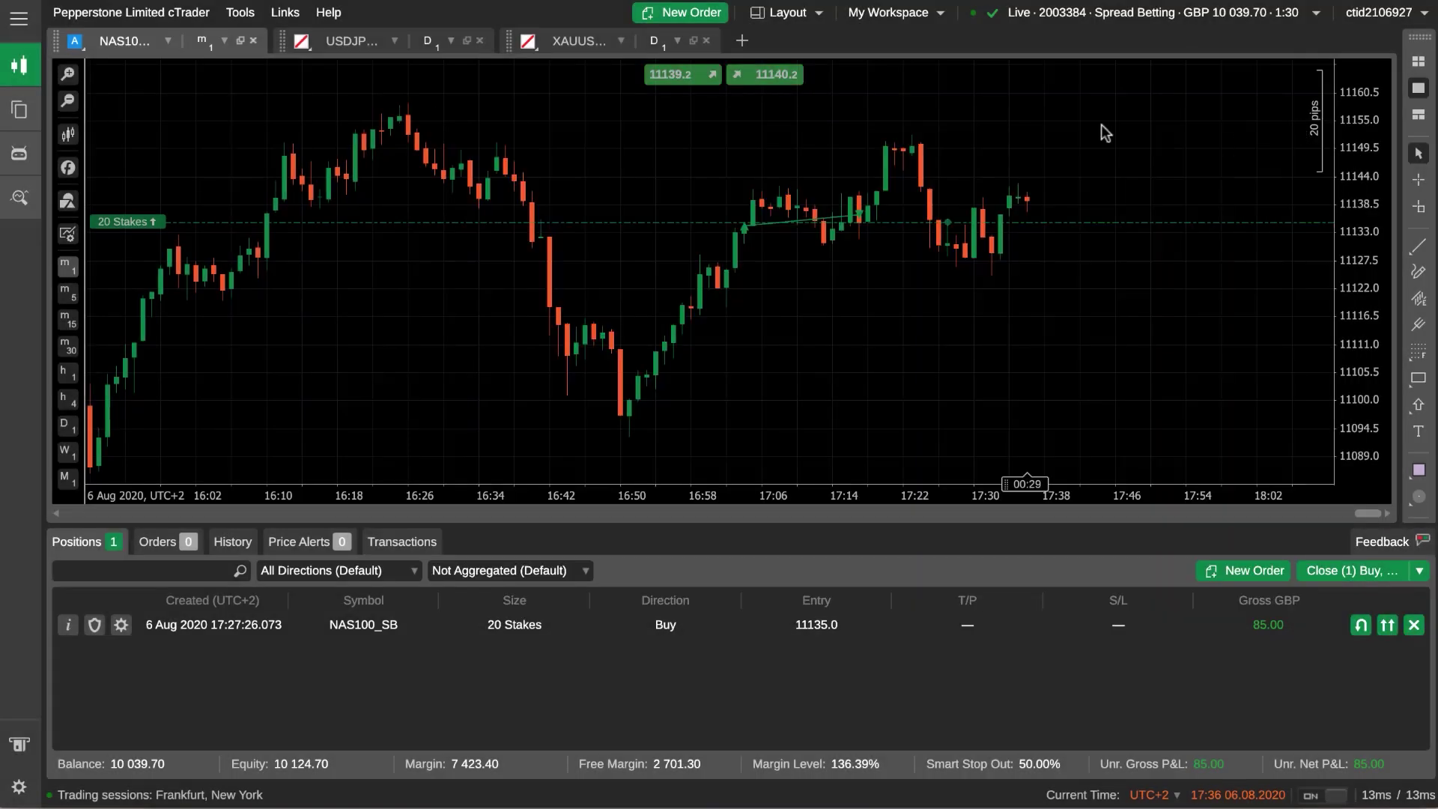